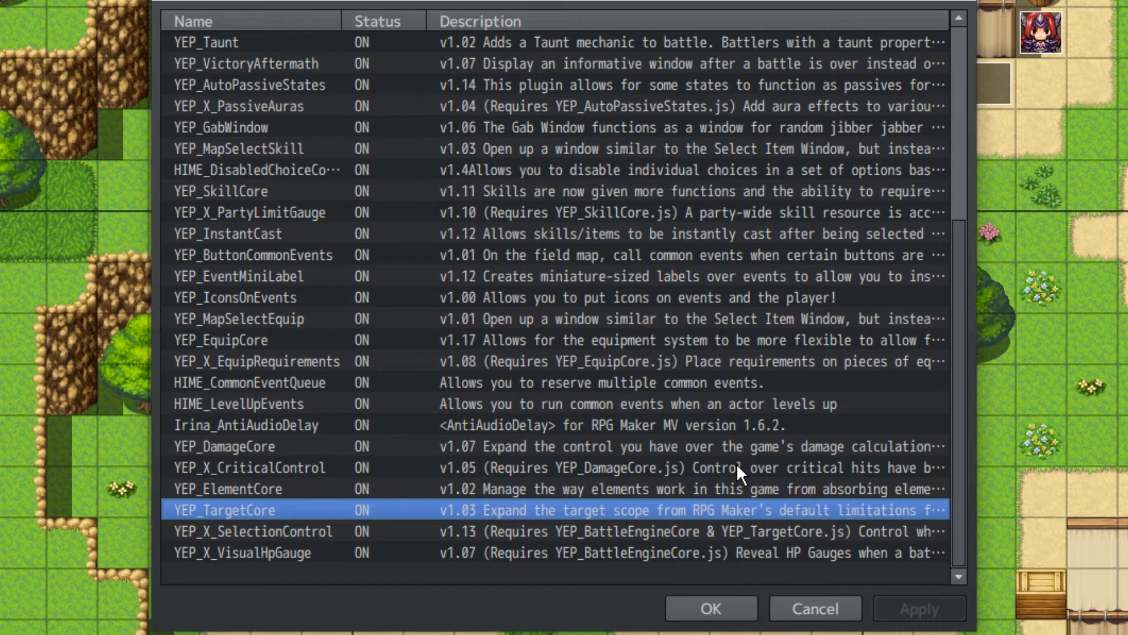
# Select the YEP_X_SelectionControl plugin and look through the installed plugins it works with
pyautogui.click(612, 526)
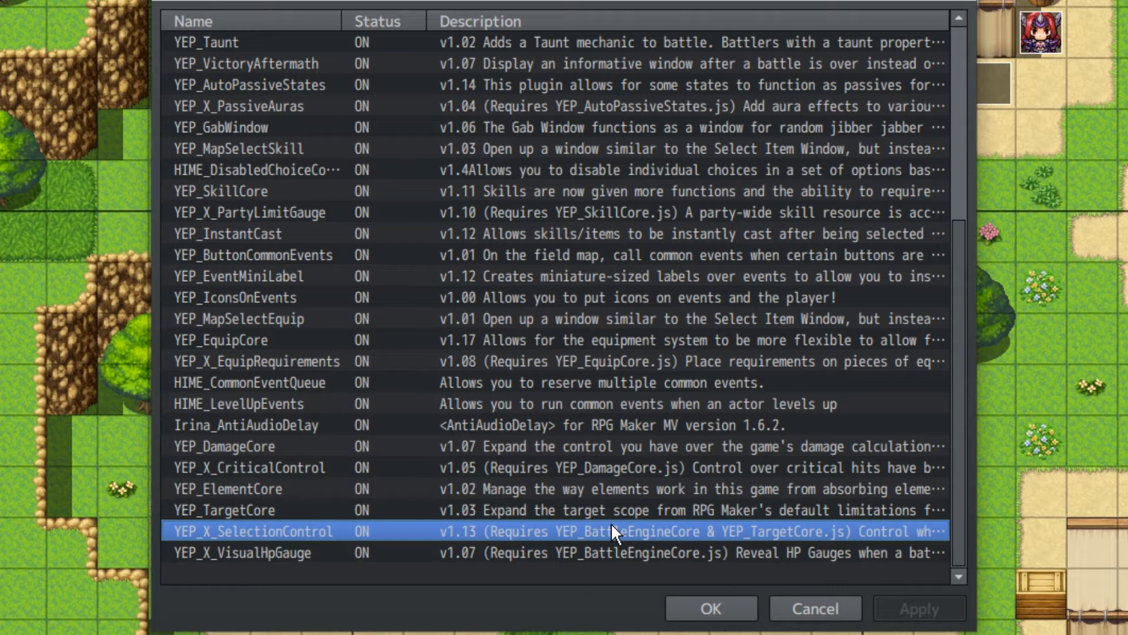
pyautogui.scroll(1, 348, 231)
pyautogui.click(310, 157)
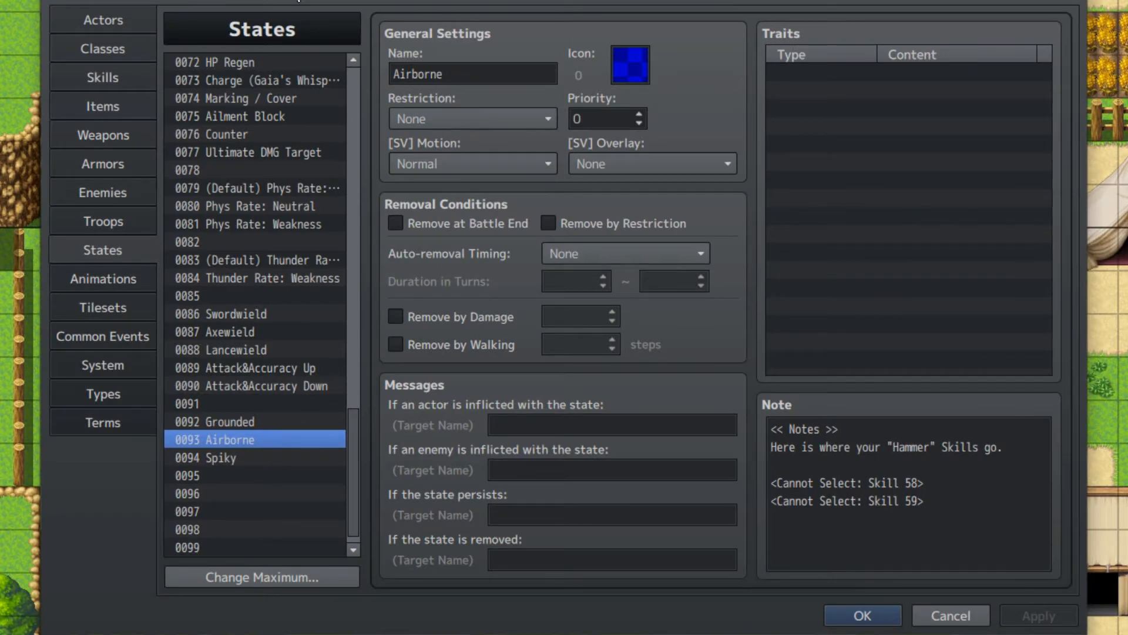
# Compare the settings and note tags of the Grounded (0092) and Airborne (0093) states
pyautogui.click(252, 422)
pyautogui.click(269, 434)
pyautogui.click(280, 423)
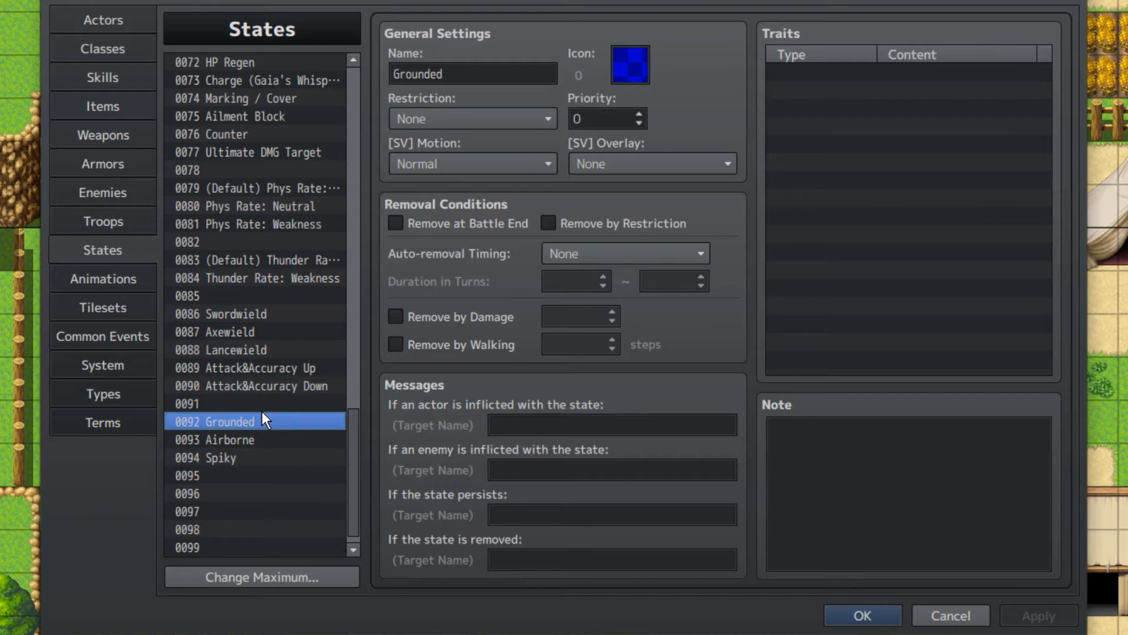
pyautogui.click(248, 441)
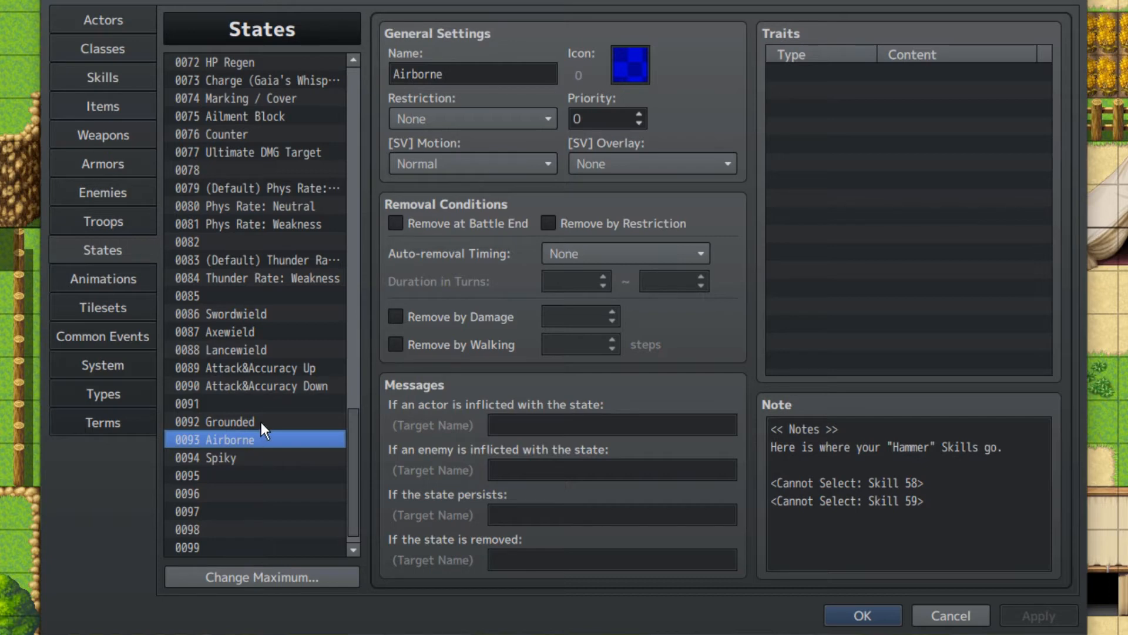
pyautogui.click(261, 422)
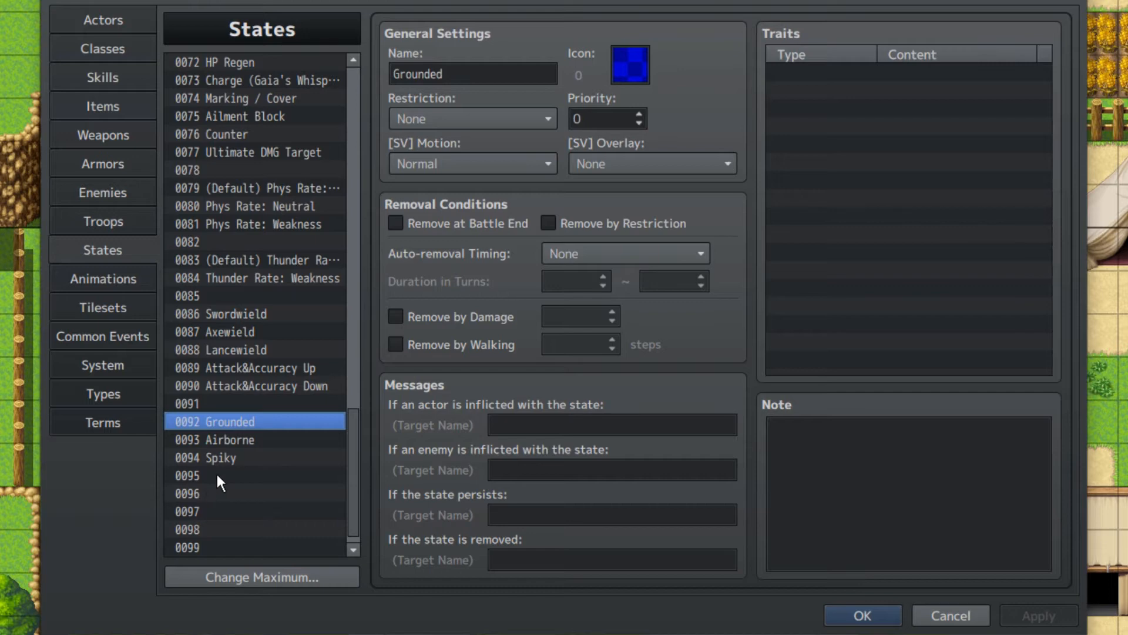
pyautogui.click(225, 441)
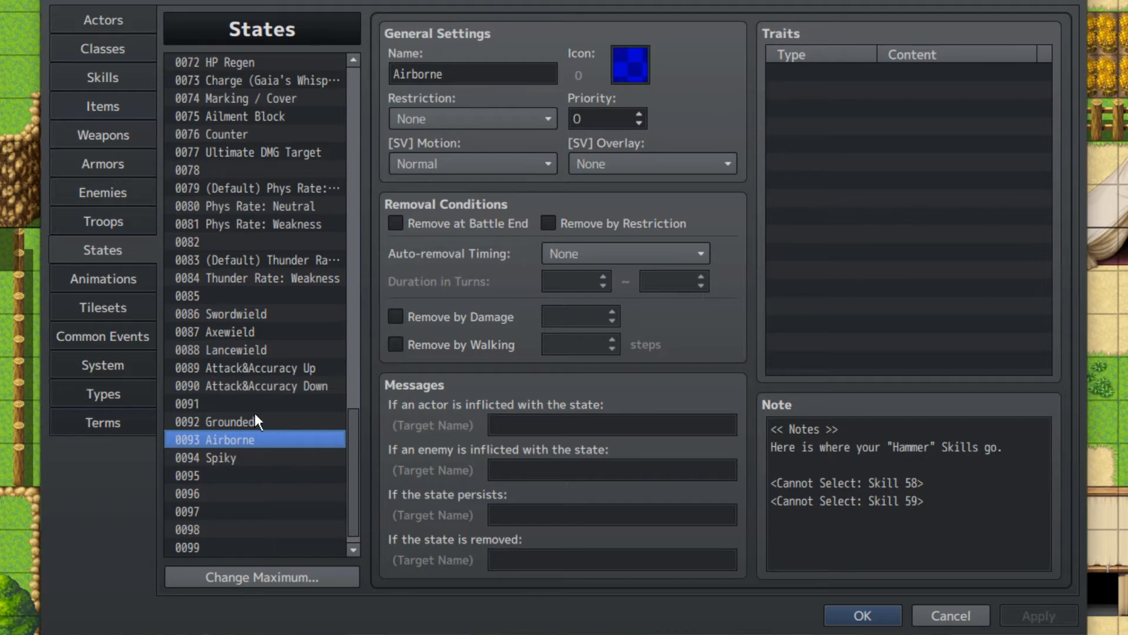
# Show the enemies in the database and bring up the Showstopper Hawk entry
pyautogui.click(136, 193)
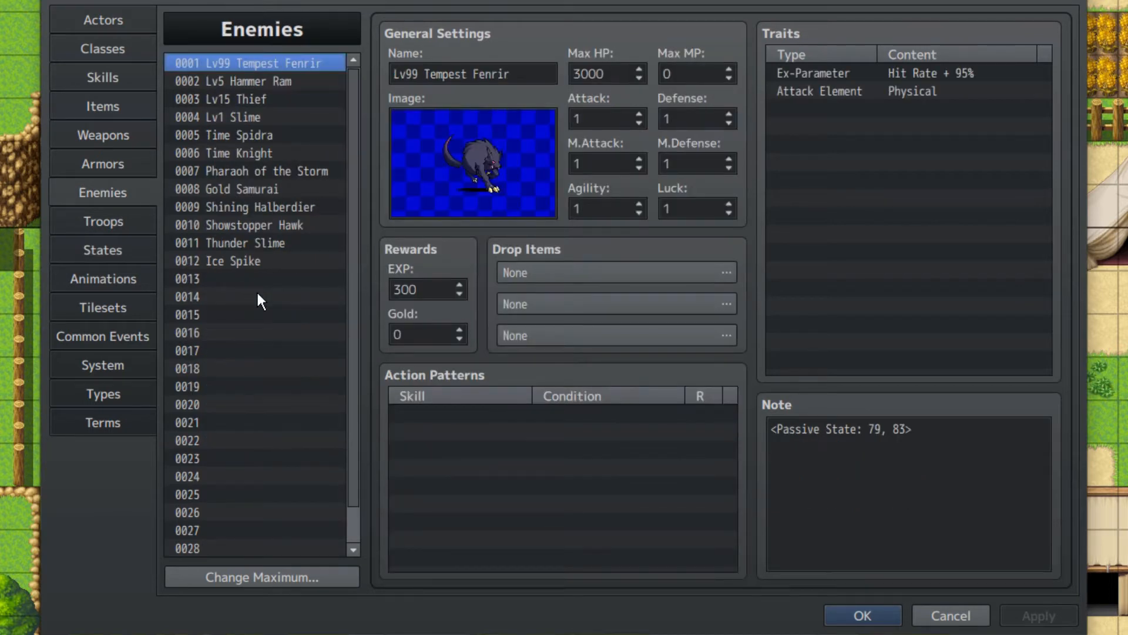
pyautogui.click(282, 225)
pyautogui.click(302, 206)
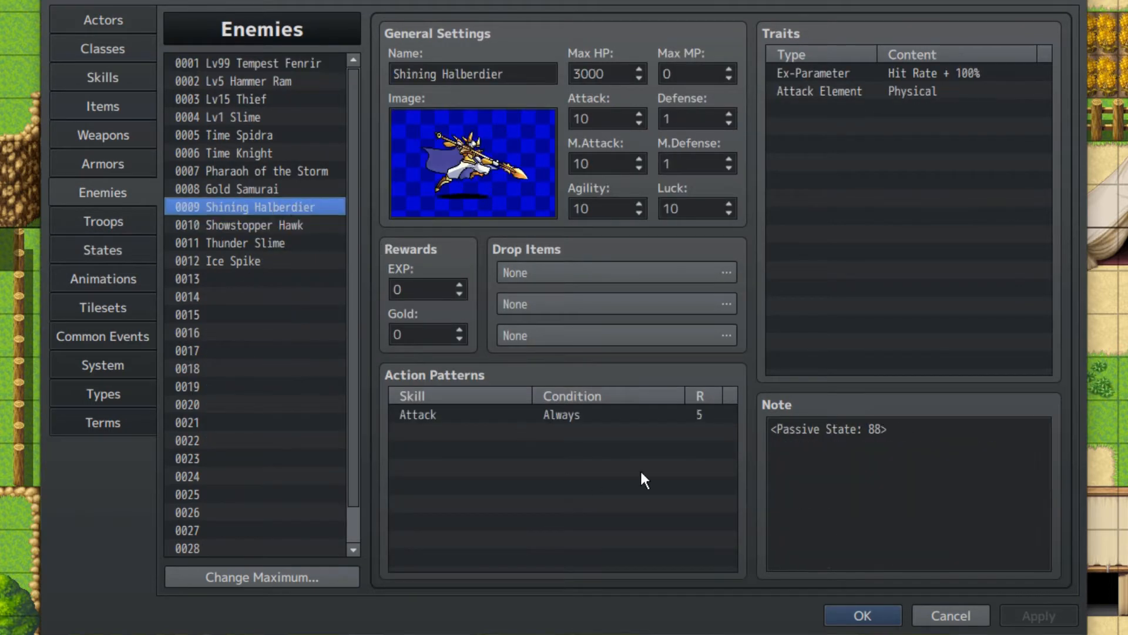
pyautogui.click(242, 224)
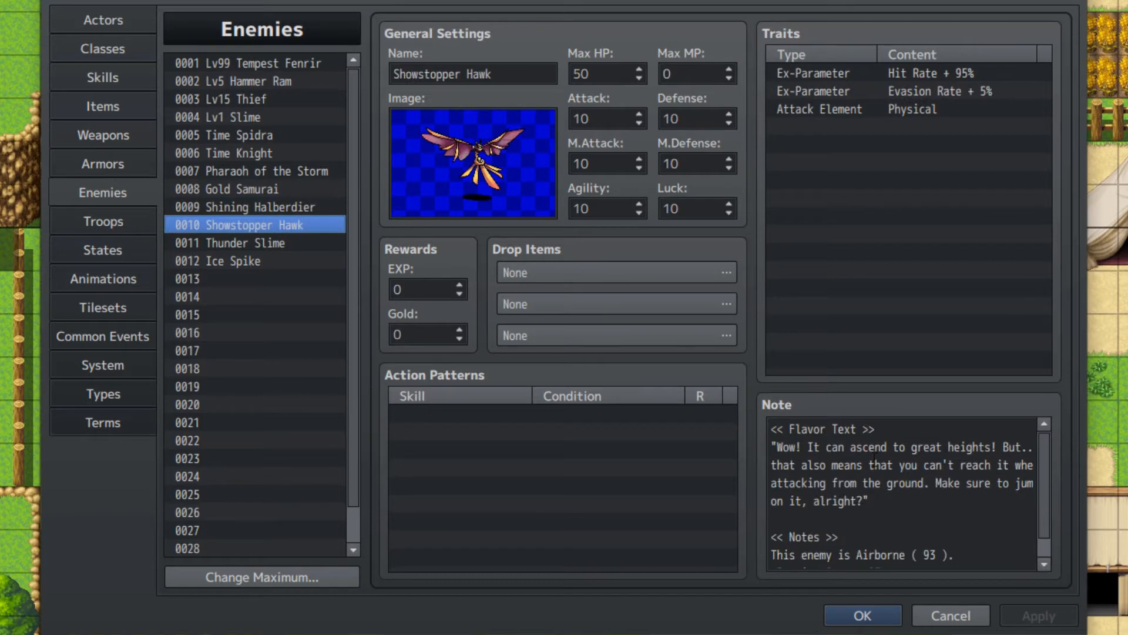
# Highlight the Airborne remark and the <Passive State: 93> tag in the Showstopper Hawk's note
pyautogui.scroll(-1, 888, 497)
pyautogui.click(896, 495)
pyautogui.hotkey('ctrl', 'a')
pyautogui.press('Right')
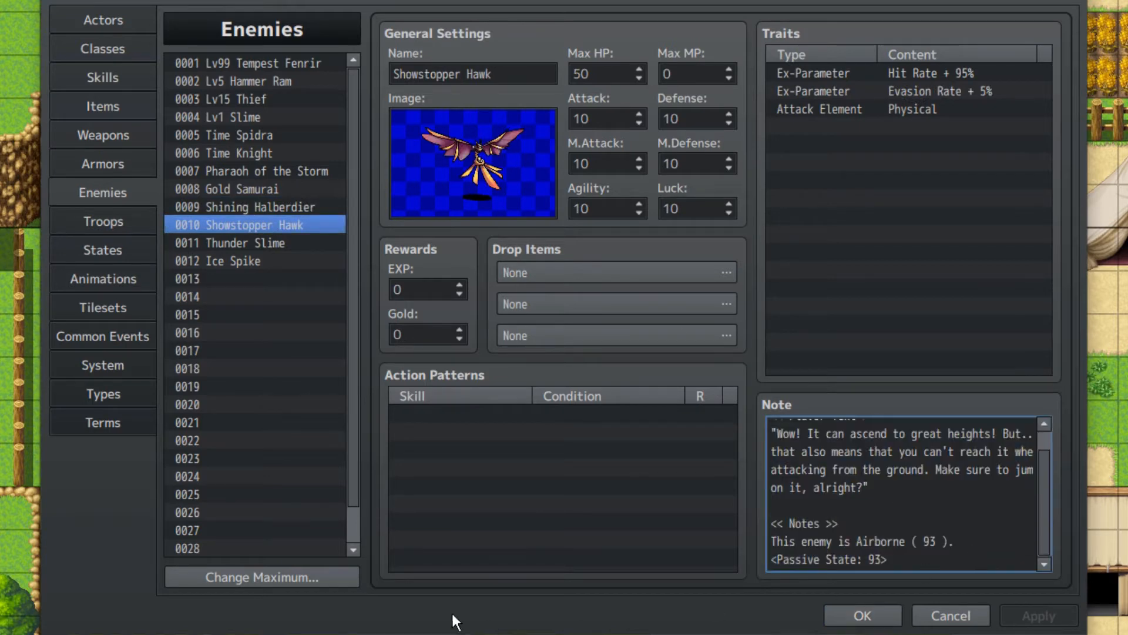
pyautogui.hotkey('shift', 'Left')
pyautogui.hotkey('shift', 'Left')
pyautogui.hotkey('shift', 'Left')
pyautogui.hotkey('shift', 'Left')
pyautogui.hotkey('shift', 'Left')
pyautogui.hotkey('shift', 'Left')
pyautogui.hotkey('shift', 'Left')
pyautogui.hotkey('shift', 'Left')
pyautogui.hotkey('shift', 'Left')
pyautogui.hotkey('shift', 'Left')
pyautogui.hotkey('shift', 'Left')
pyautogui.hotkey('shift', 'Left')
pyautogui.hotkey('shift', 'Left')
pyautogui.hotkey('shift', 'Left')
pyautogui.hotkey('shift', 'Left')
pyautogui.hotkey('shift', 'Left')
pyautogui.hotkey('shift', 'Left')
pyautogui.hotkey('shift', 'Left')
pyautogui.hotkey('shift', 'Left')
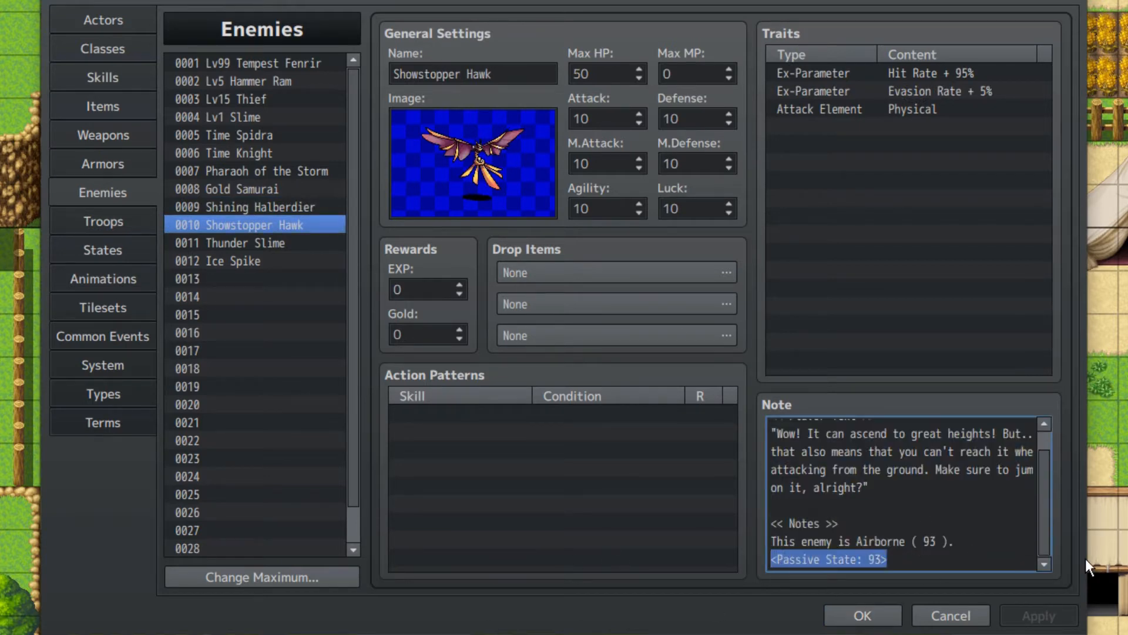
pyautogui.moveTo(924, 542); pyautogui.dragTo(533, 548)
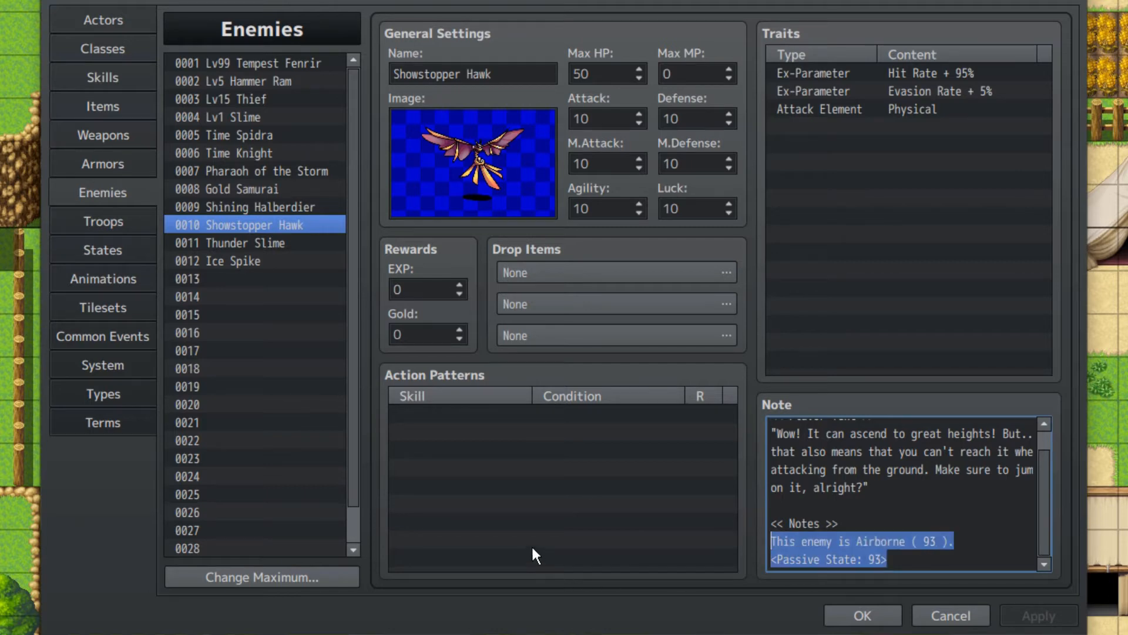
# Examine the Thunder Slime's note for its Grounded remark and passive state tag
pyautogui.click(258, 242)
pyautogui.scroll(-1, 885, 514)
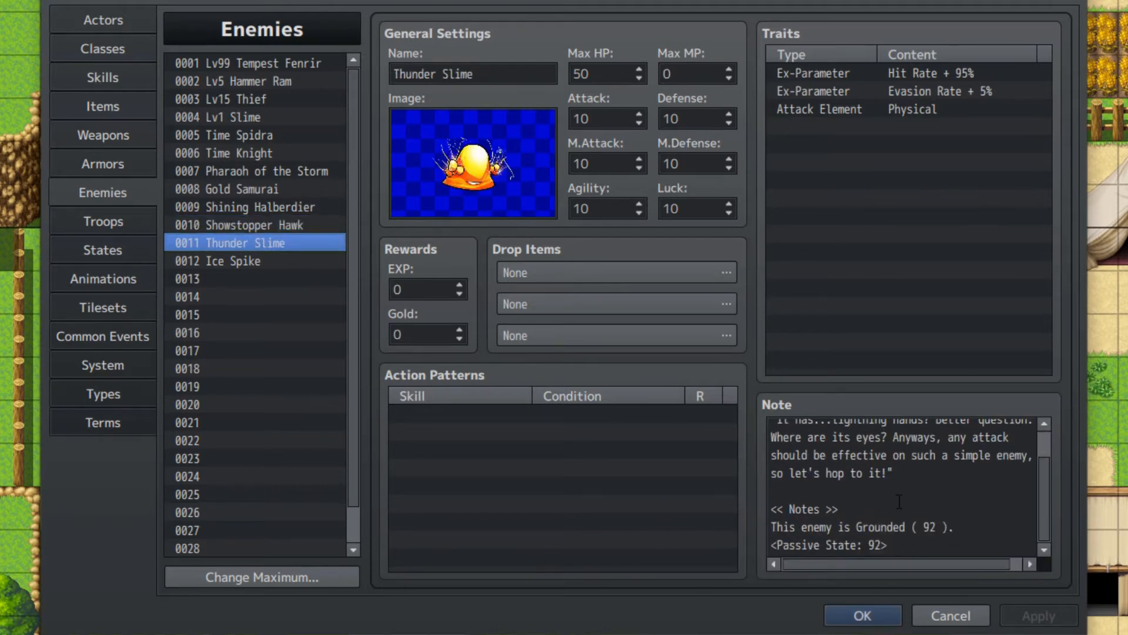
pyautogui.moveTo(931, 532); pyautogui.dragTo(577, 542)
pyautogui.click(928, 527)
pyautogui.click(875, 527)
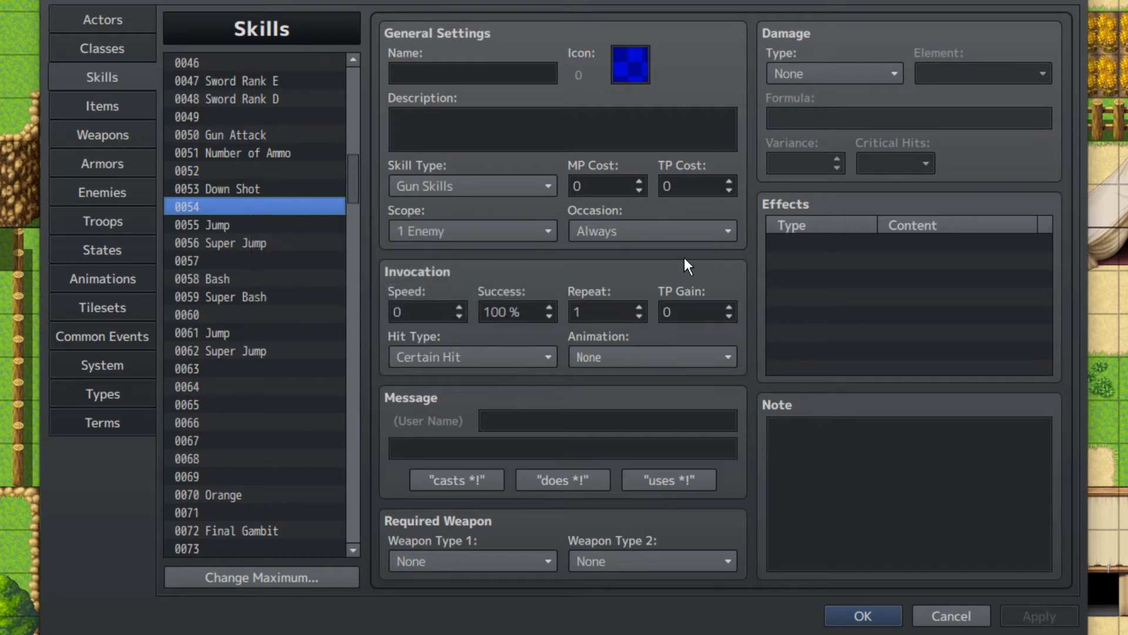
# Review skill 0055 Jump, including its damage formula, skill type and scope
pyautogui.click(254, 226)
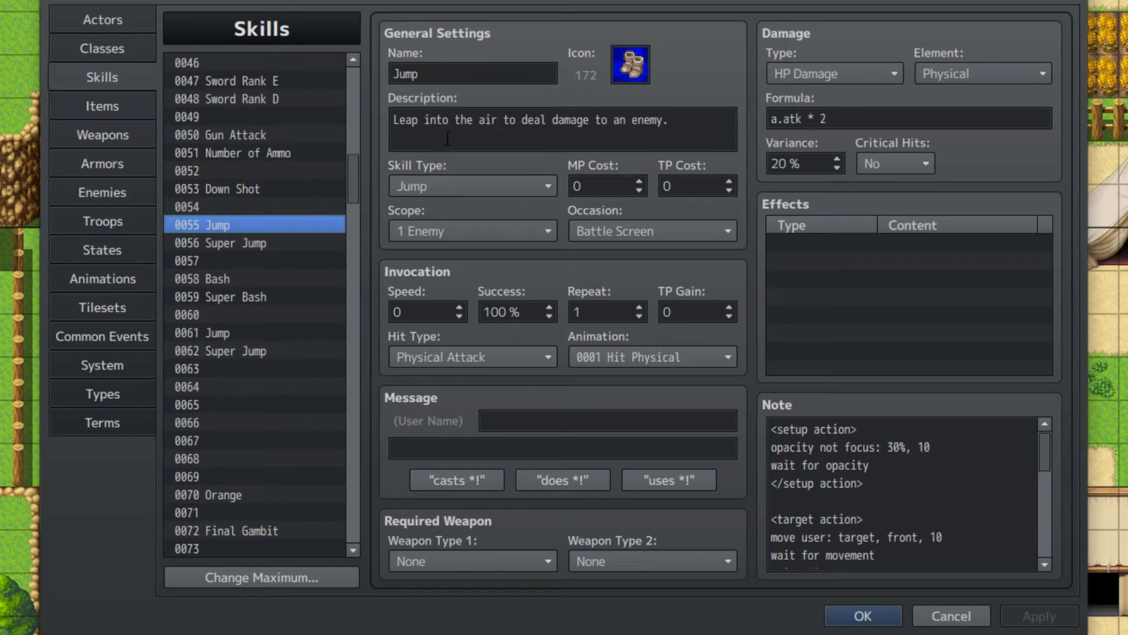
pyautogui.click(847, 119)
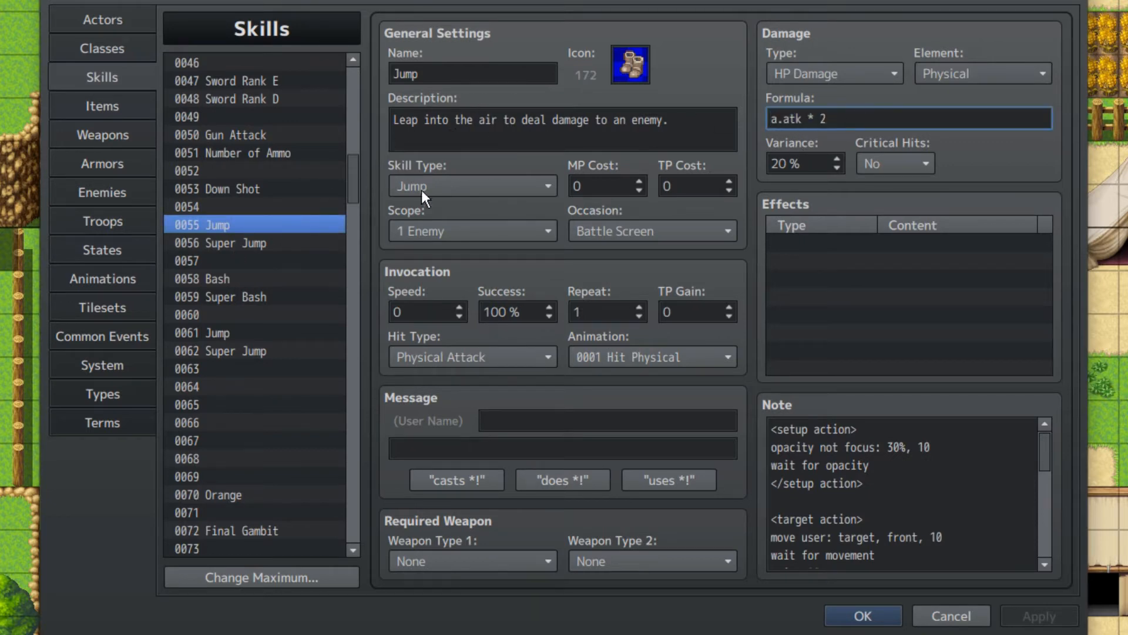
pyautogui.click(492, 228)
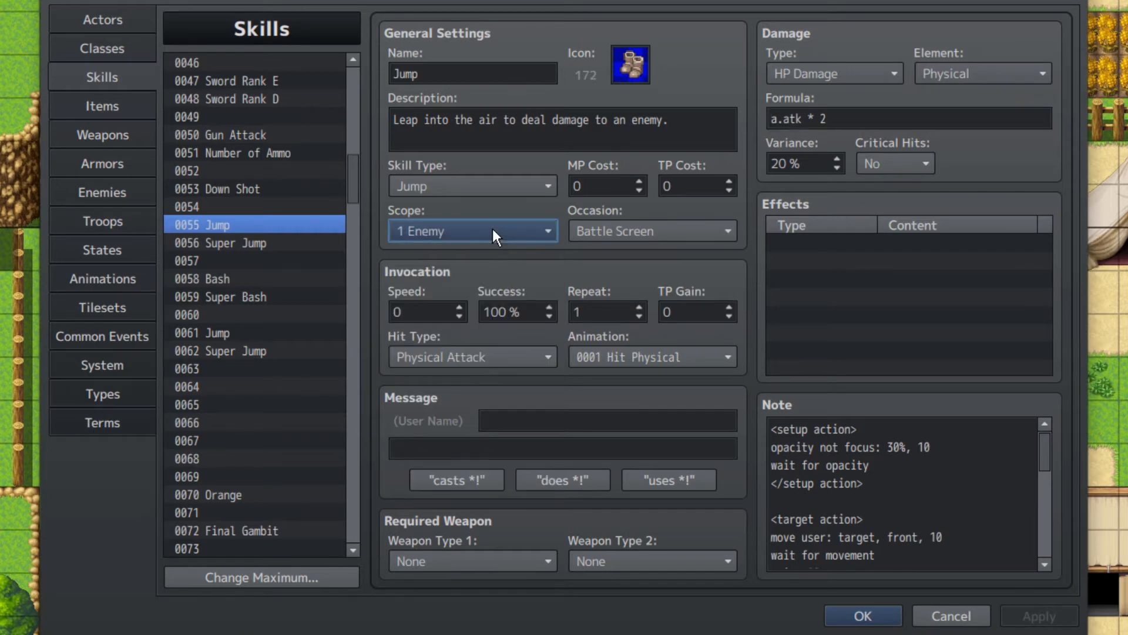
# Review the Super Jump skill's damage formula and read through the action sequence in its note
pyautogui.click(330, 243)
pyautogui.moveTo(853, 116); pyautogui.dragTo(310, 131)
pyautogui.press('Left')
pyautogui.scroll(-5, 855, 486)
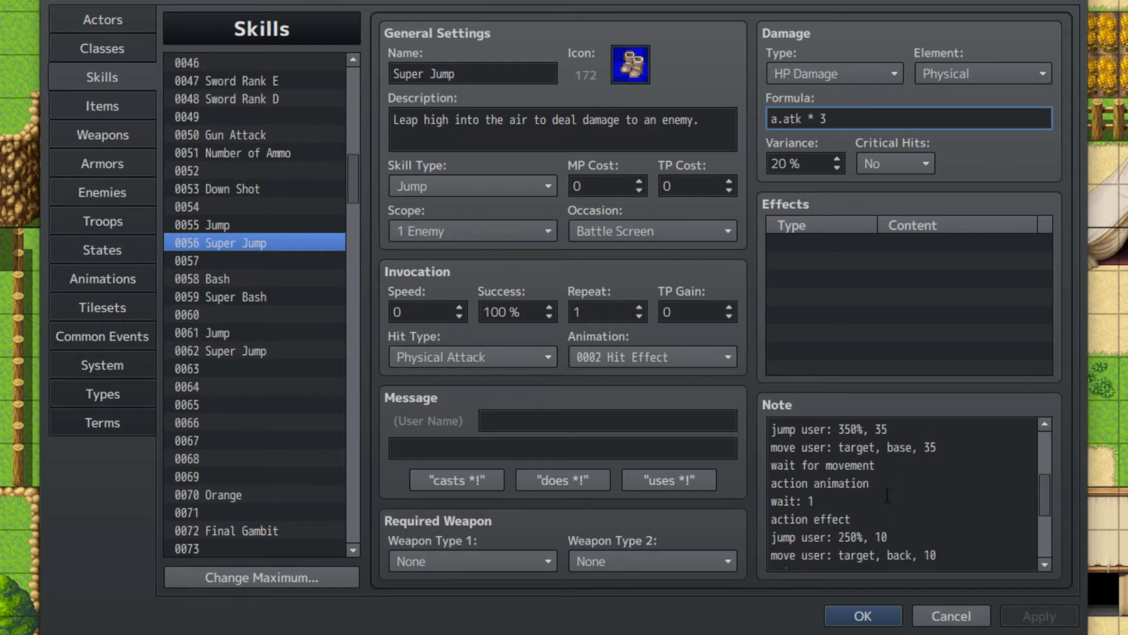
pyautogui.scroll(1, 887, 495)
pyautogui.scroll(4, 887, 495)
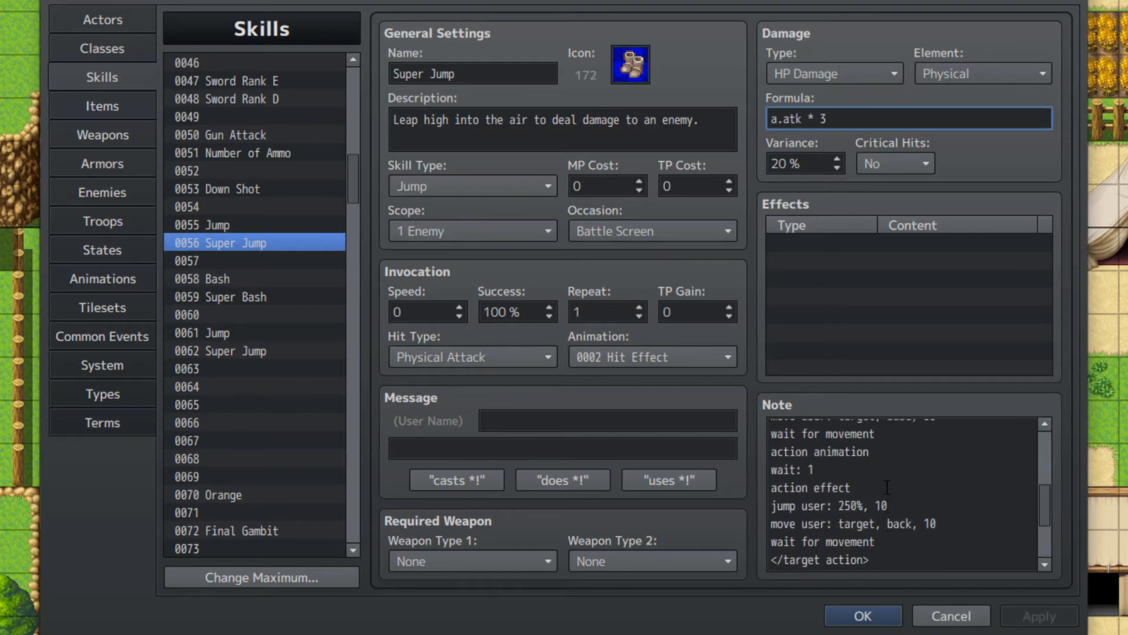
# Compare the settings of the Bash and Super Bash skills
pyautogui.click(207, 279)
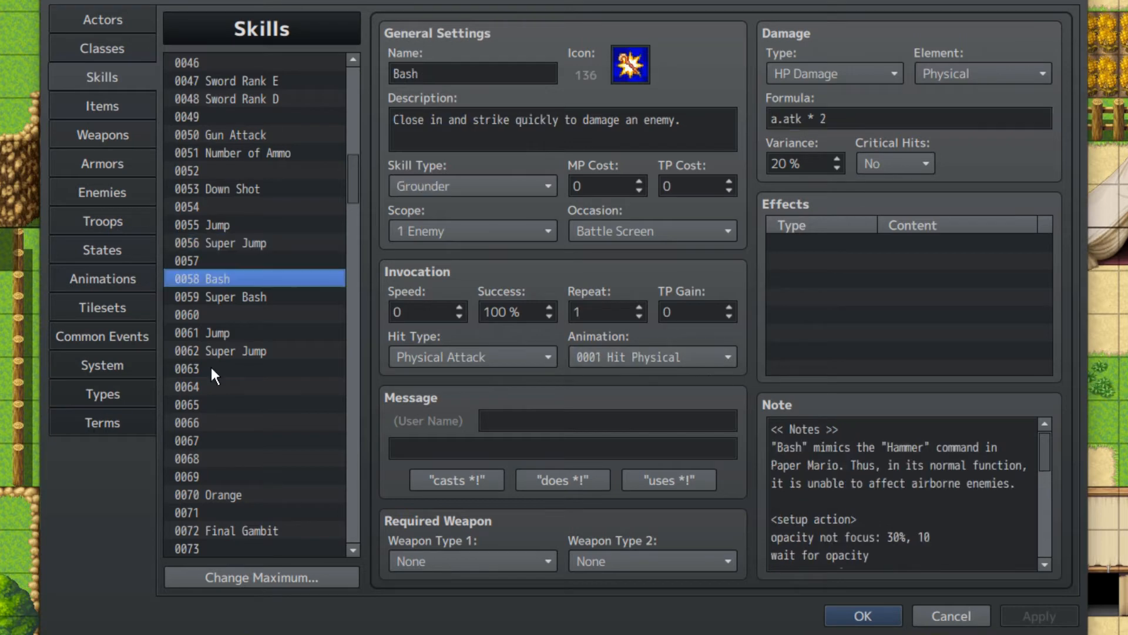
pyautogui.click(255, 297)
pyautogui.click(265, 278)
pyautogui.click(244, 298)
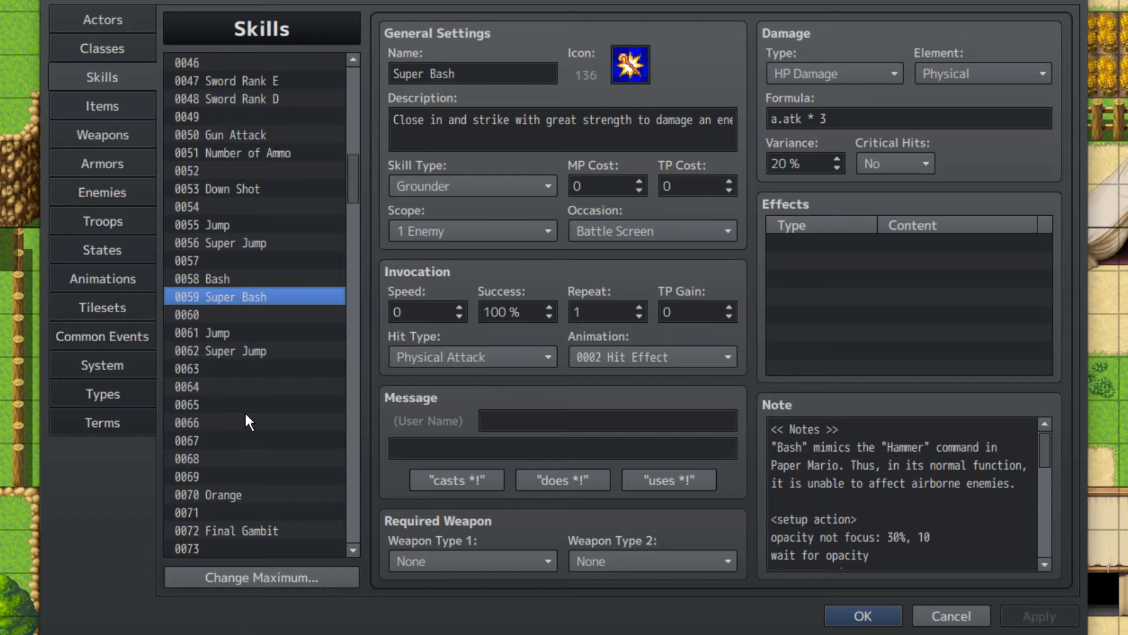
# Read the Super Bash skill's note from the Hammer remark through to its follow action
pyautogui.scroll(-4, 835, 488)
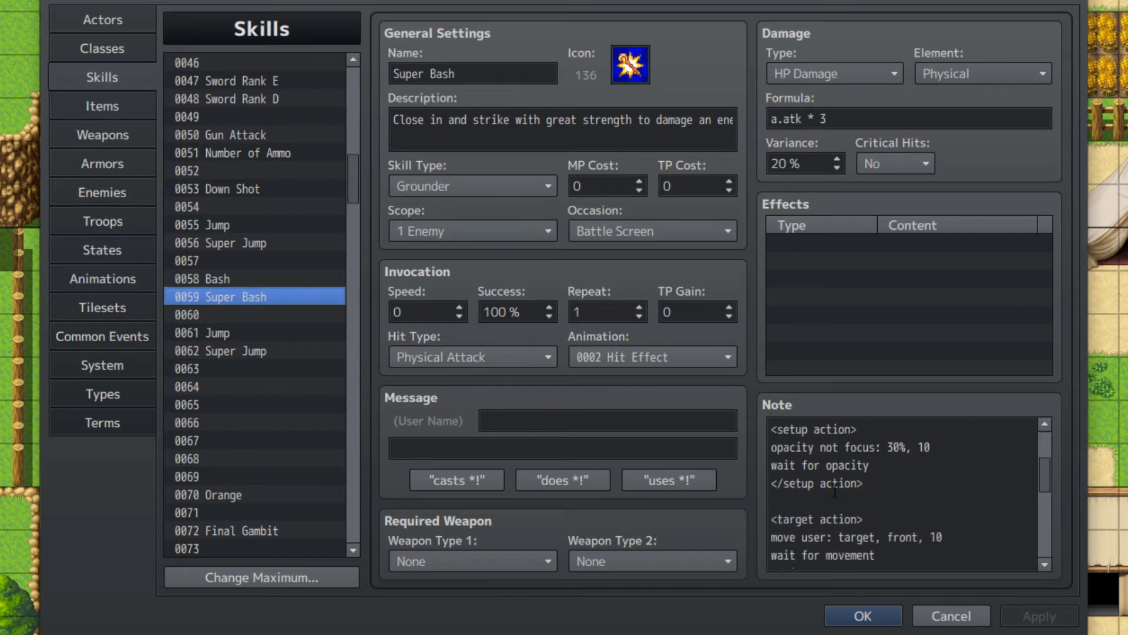
pyautogui.scroll(-2, 835, 488)
pyautogui.scroll(6, 839, 487)
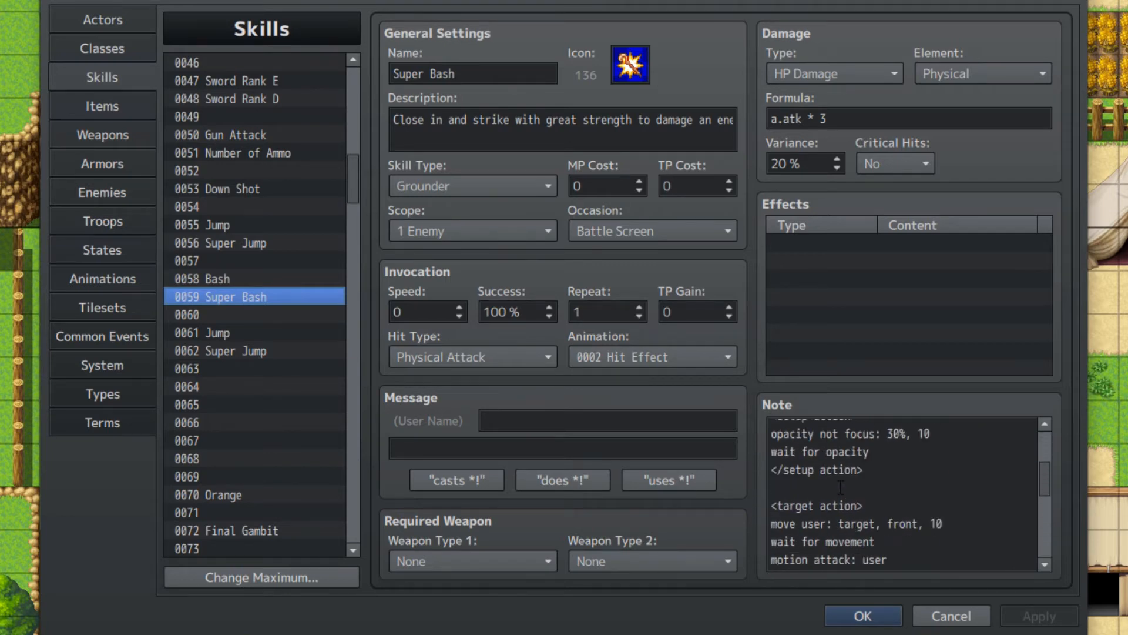
pyautogui.scroll(1, 840, 487)
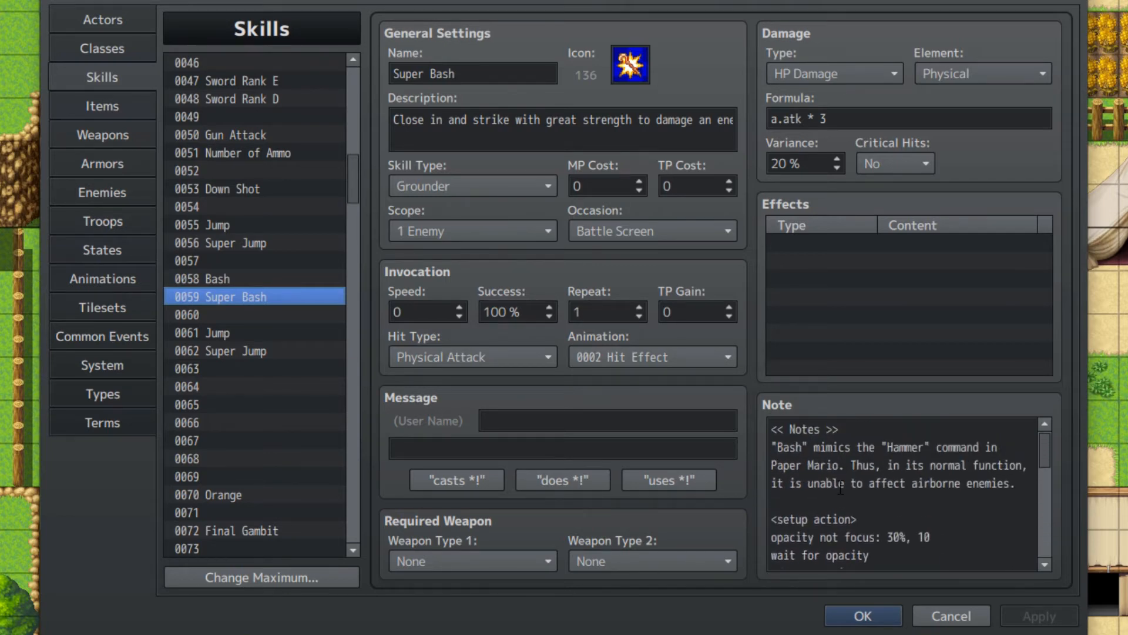
pyautogui.scroll(-5, 840, 488)
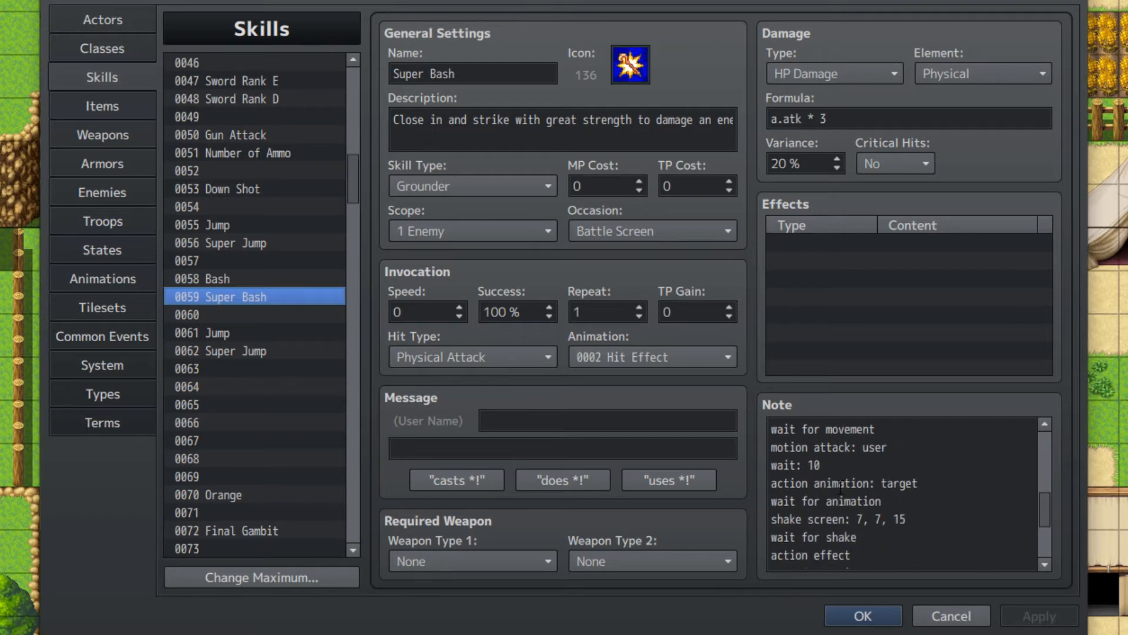
pyautogui.scroll(-1, 840, 487)
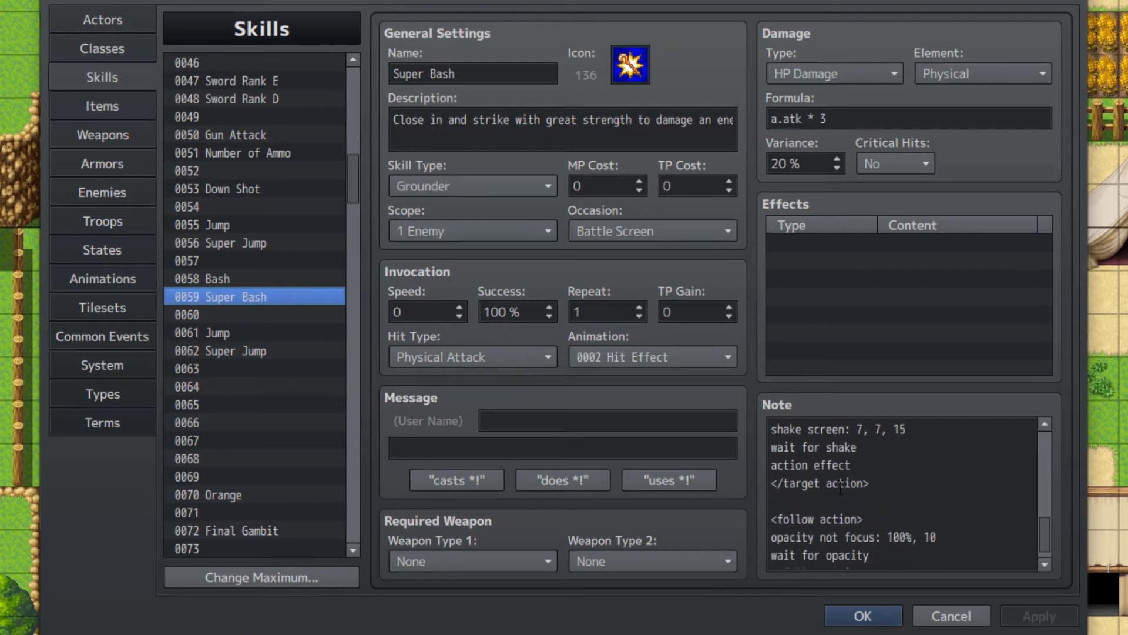
pyautogui.scroll(-1, 840, 488)
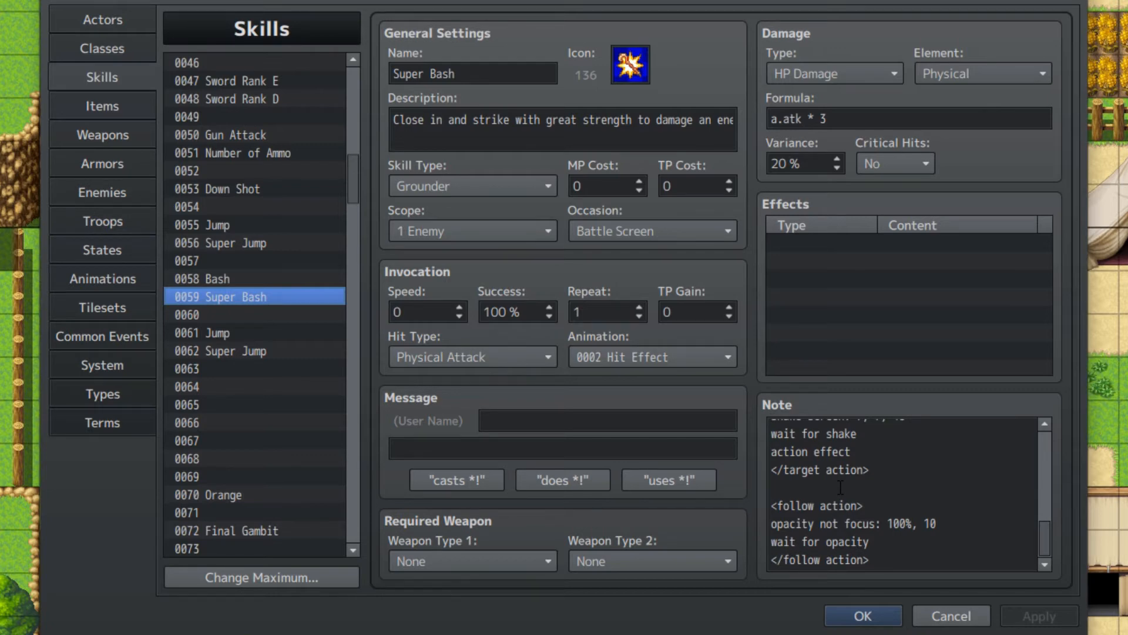
# Bring up the Bash skill and read through the action sequence in its note
pyautogui.click(211, 277)
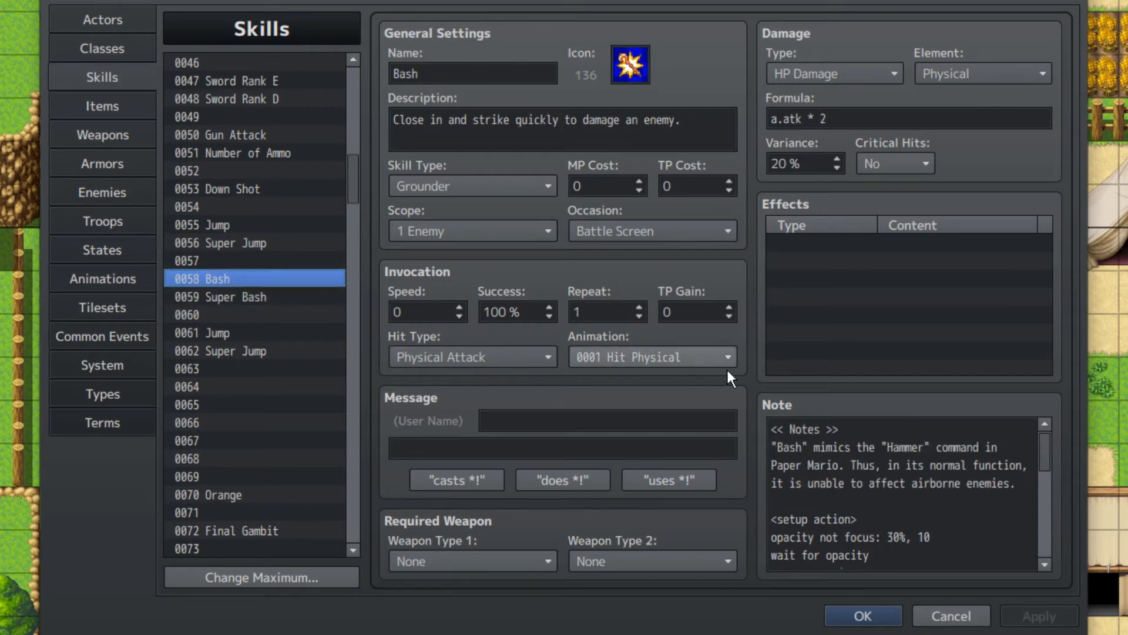
pyautogui.scroll(-4, 848, 461)
pyautogui.scroll(-2, 848, 462)
pyautogui.scroll(6, 848, 461)
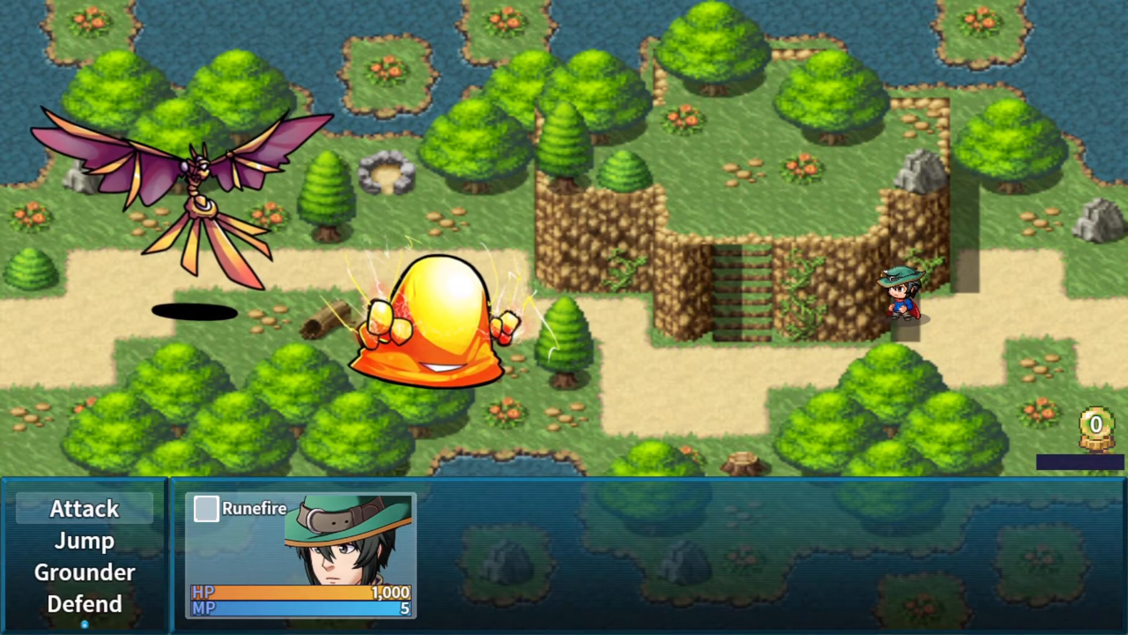
# In the test battle, look through the actor's commands, open the Jump skills and highlight Super Jump
pyautogui.press('Down')
pyautogui.press('Down')
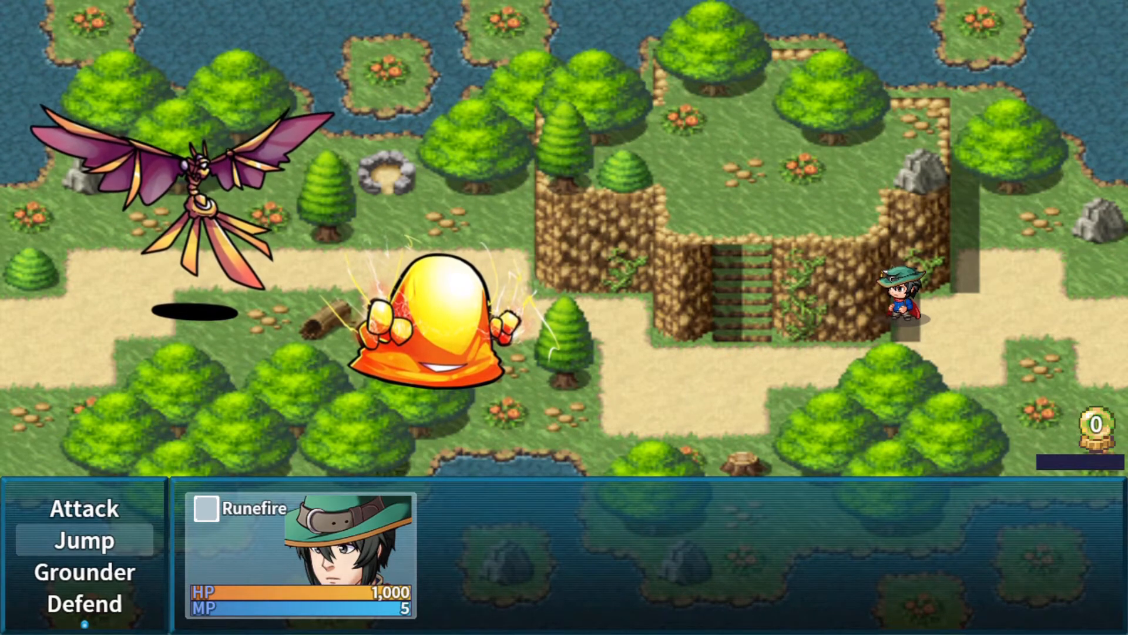
pyautogui.press('Down')
pyautogui.press('Down')
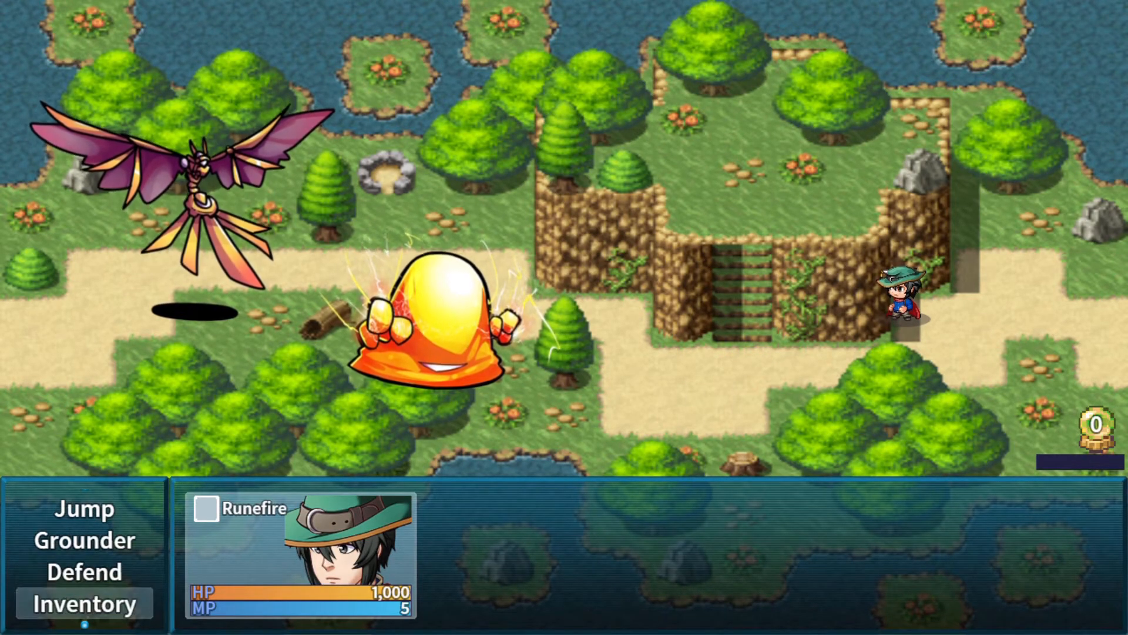
pyautogui.press('Down')
pyautogui.press('Down')
pyautogui.press('Return')
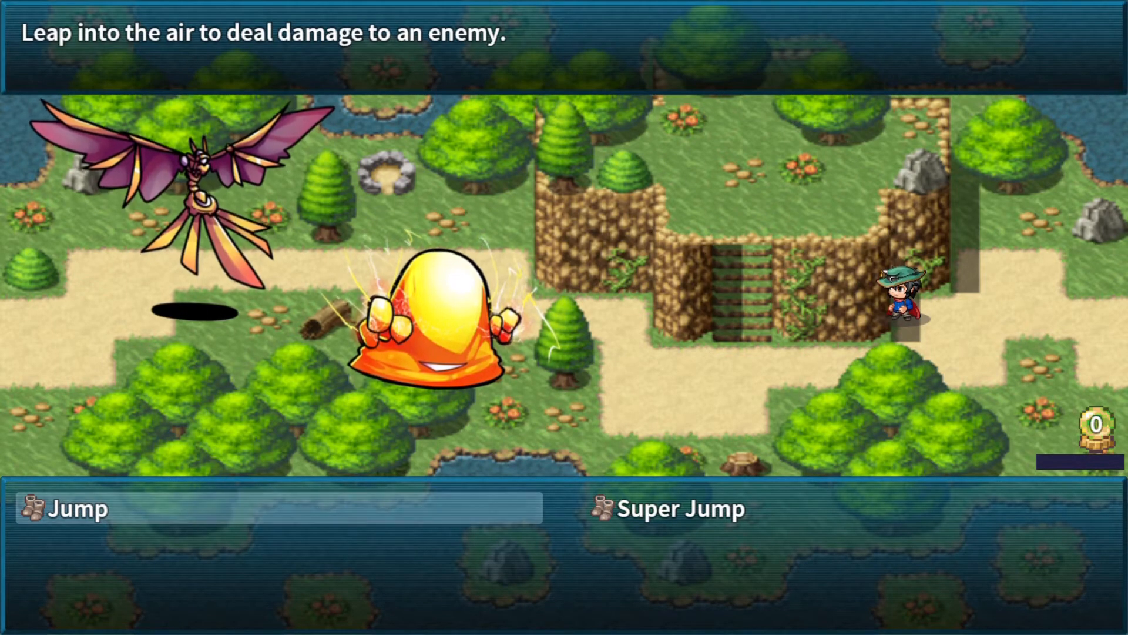
pyautogui.press('Right')
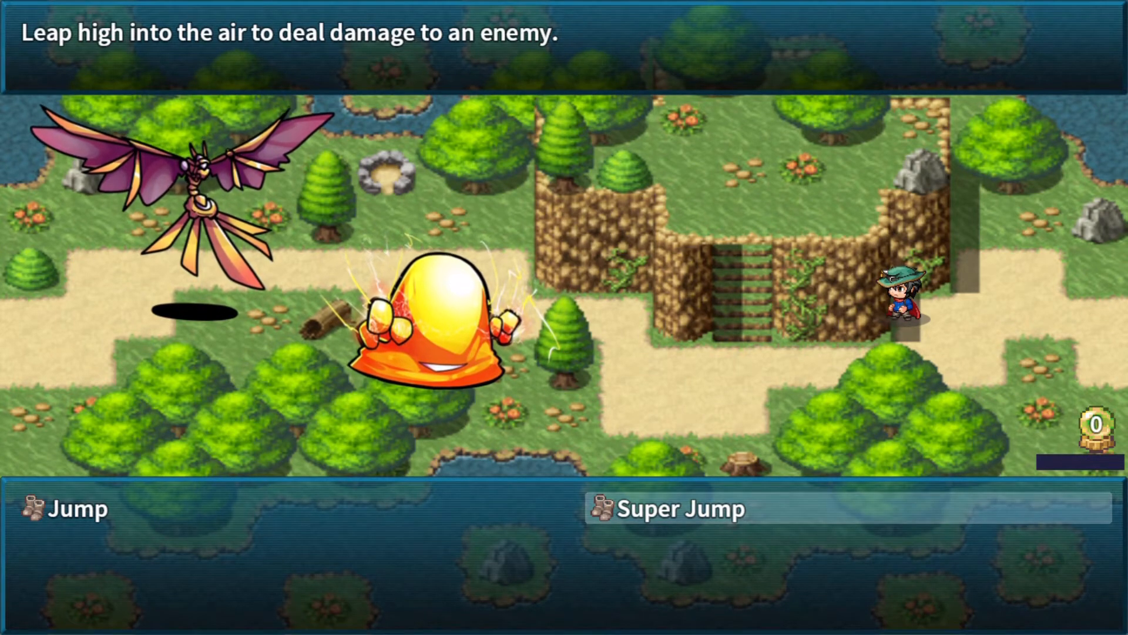
# Leave the Jump skills, view the Grounder skills and return to the battle commands
pyautogui.press('Escape')
pyautogui.press('Down')
pyautogui.press('Return')
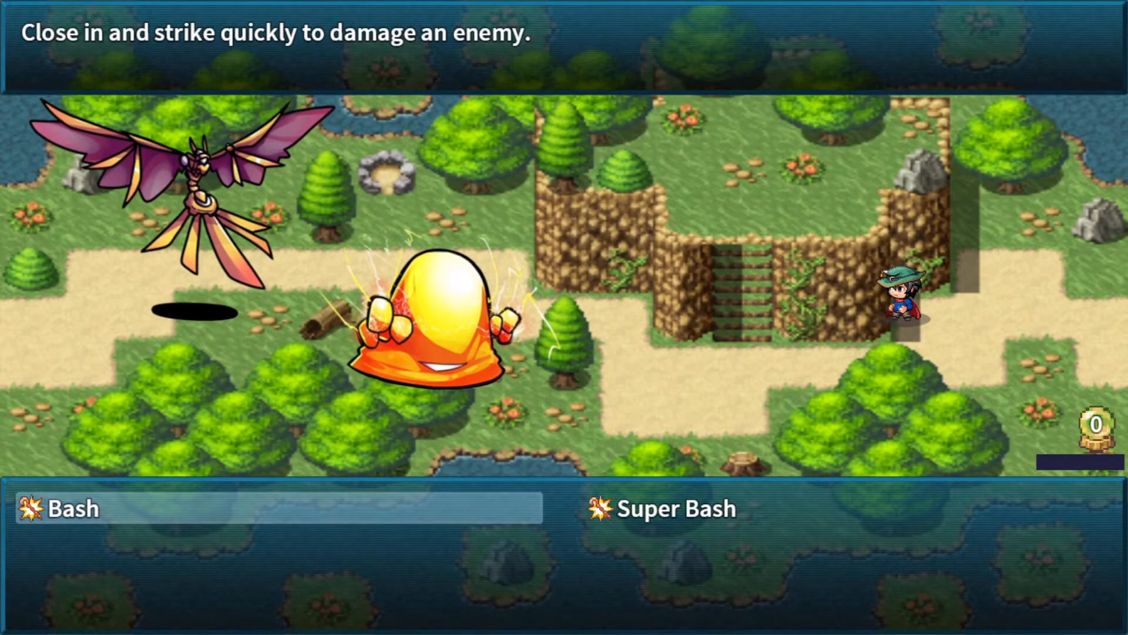
pyautogui.press('Escape')
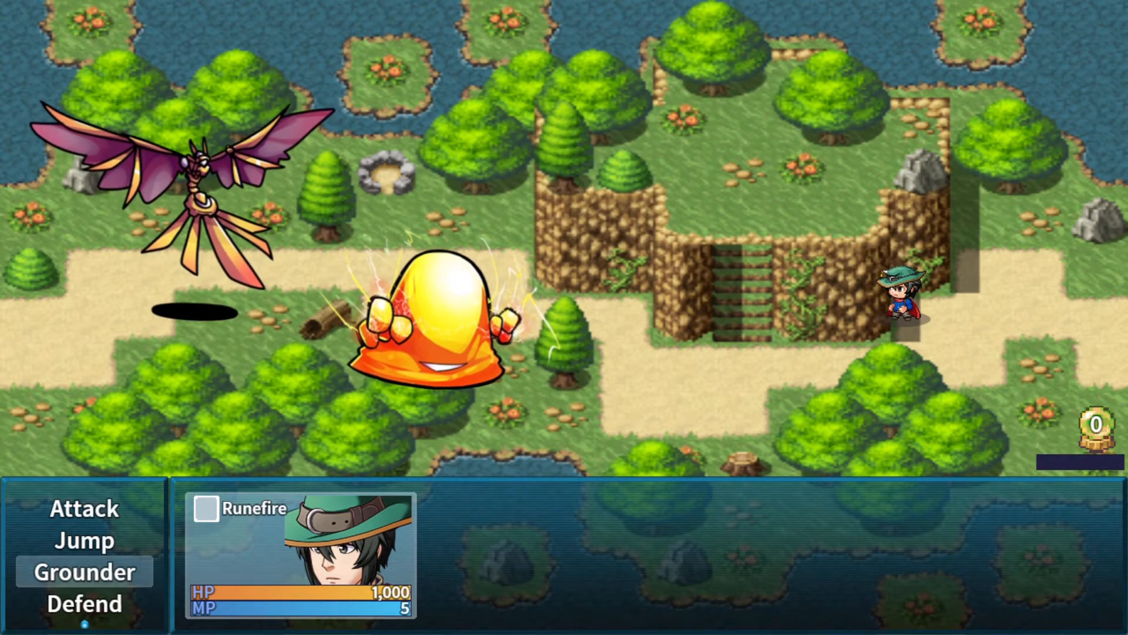
# Use Jump on the Thunder Slime in the test battle
pyautogui.press('Up')
pyautogui.press('Return')
pyautogui.press('Return')
pyautogui.press('Right')
pyautogui.press('Return')
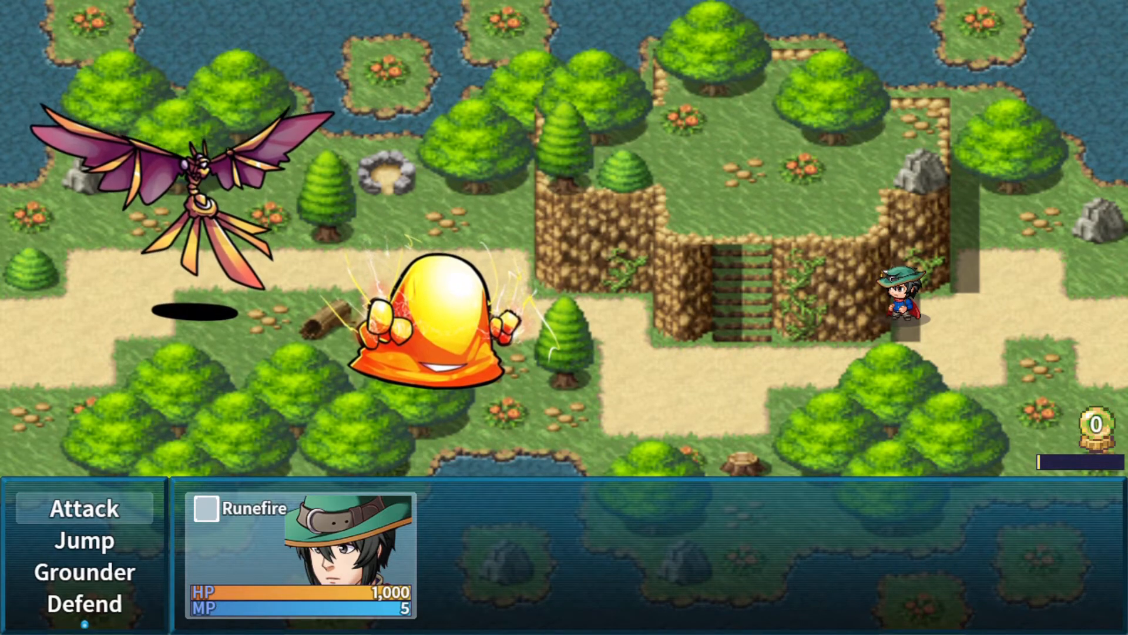
# Choose Jump again, switch between the two enemy targets, and use it on the Showstopper Hawk
pyautogui.press('Down')
pyautogui.press('Return')
pyautogui.press('Return')
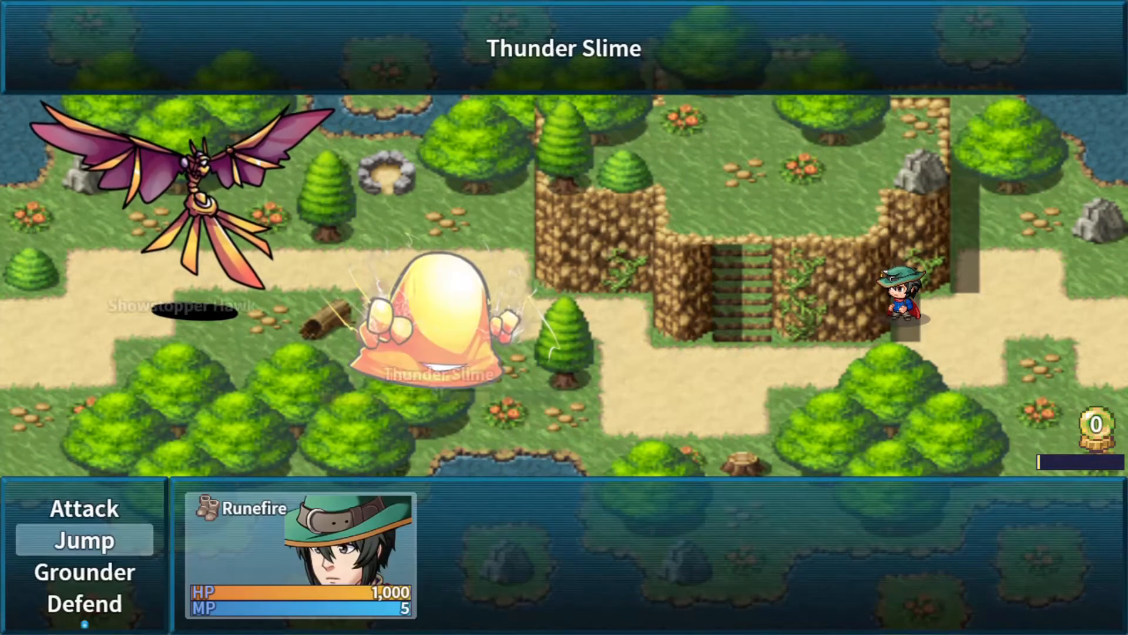
pyautogui.press('Left')
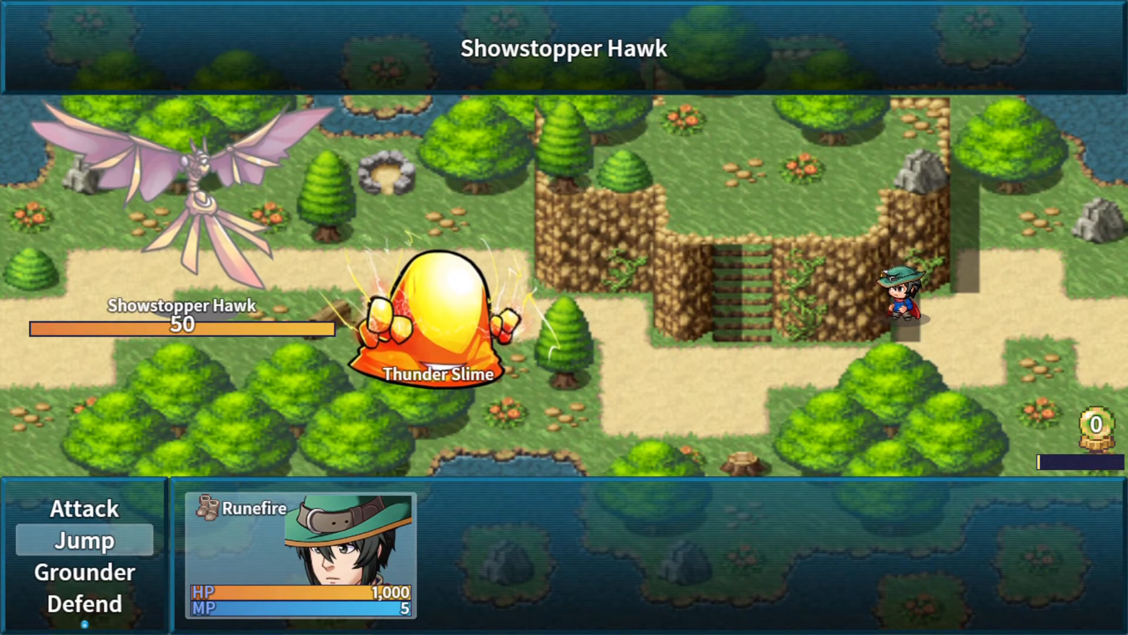
pyautogui.press('Right')
pyautogui.press('Left')
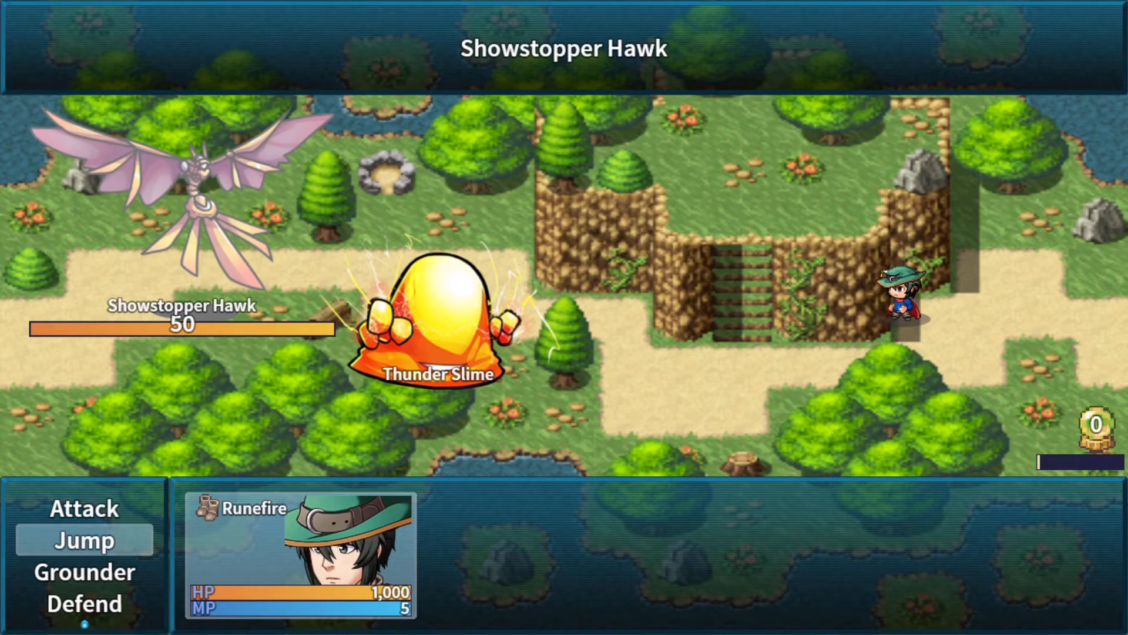
pyautogui.press('Return')
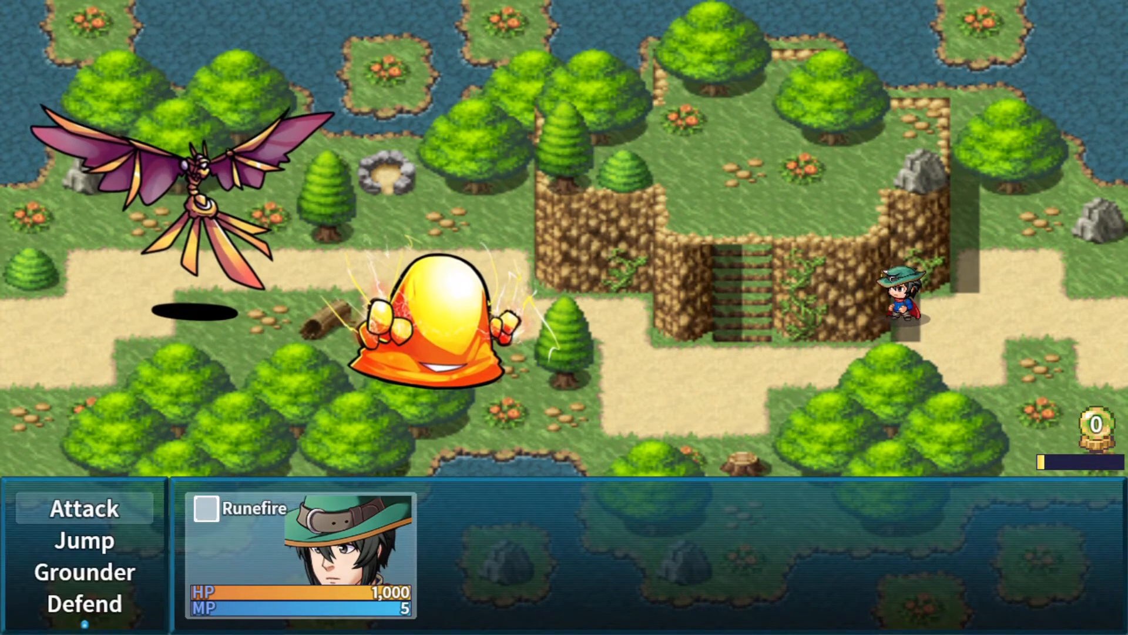
# Look over the Grounder skills and use Bash on the Thunder Slime
pyautogui.press('Down')
pyautogui.press('Return')
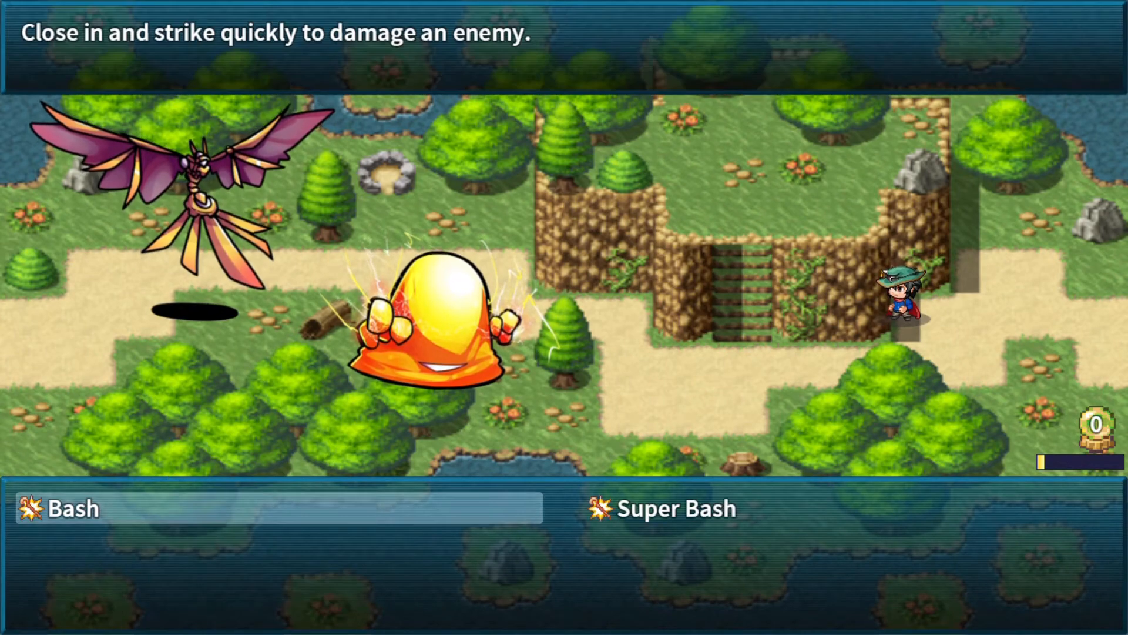
pyautogui.press('Right')
pyautogui.press('Left')
pyautogui.press('Return')
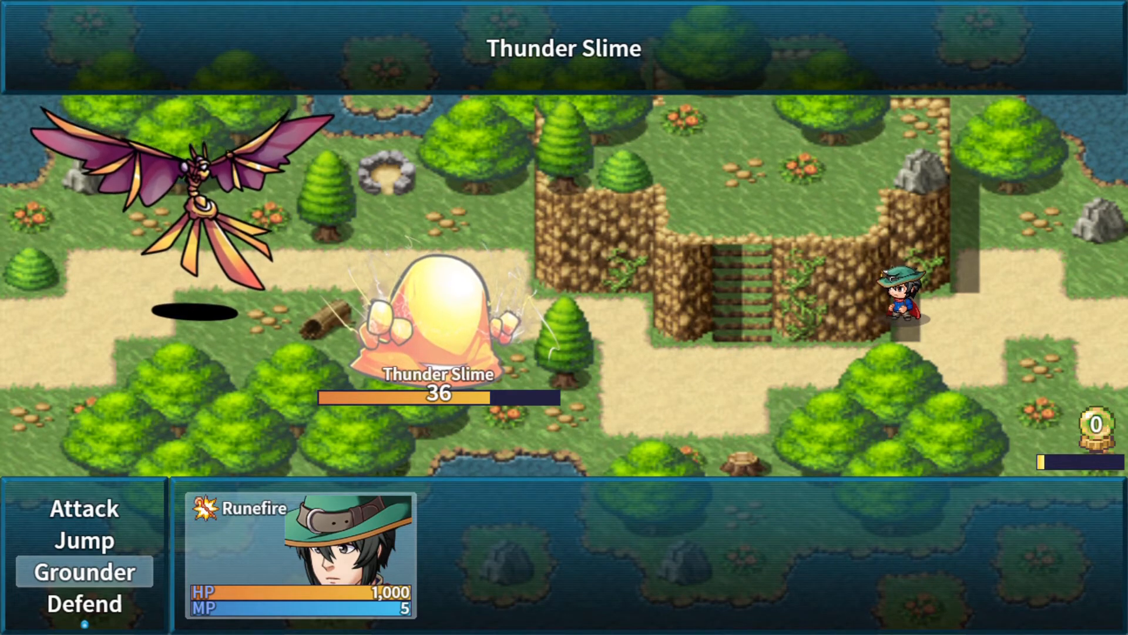
pyautogui.press('Return')
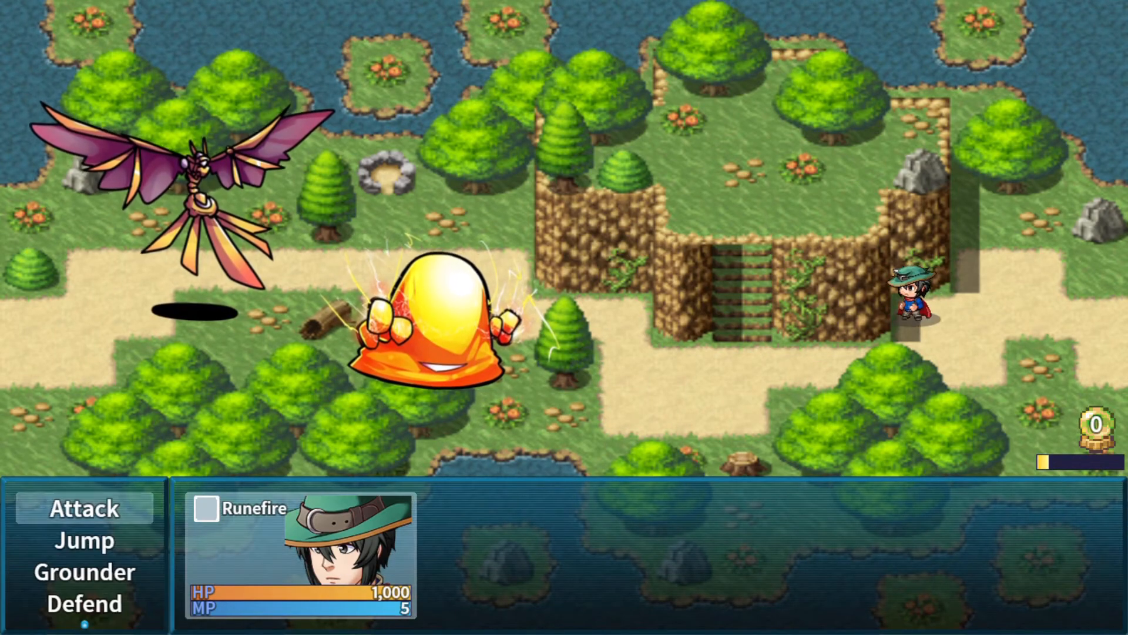
# Use Super Jump on the Thunder Slime
pyautogui.press('Return')
pyautogui.press('Right')
pyautogui.press('Return')
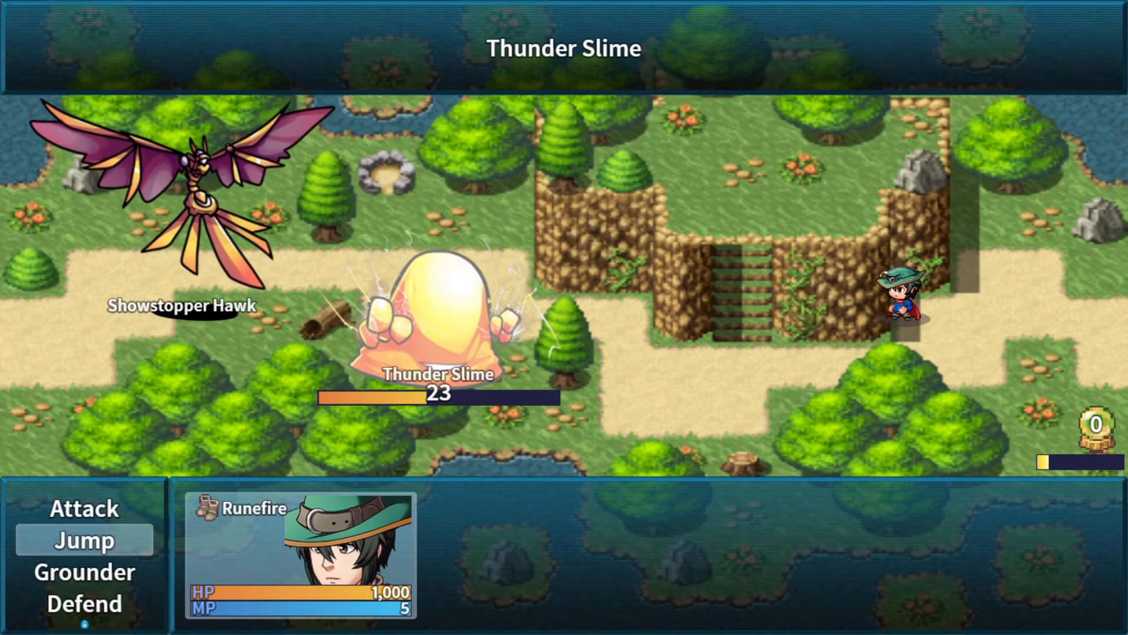
pyautogui.press('Return')
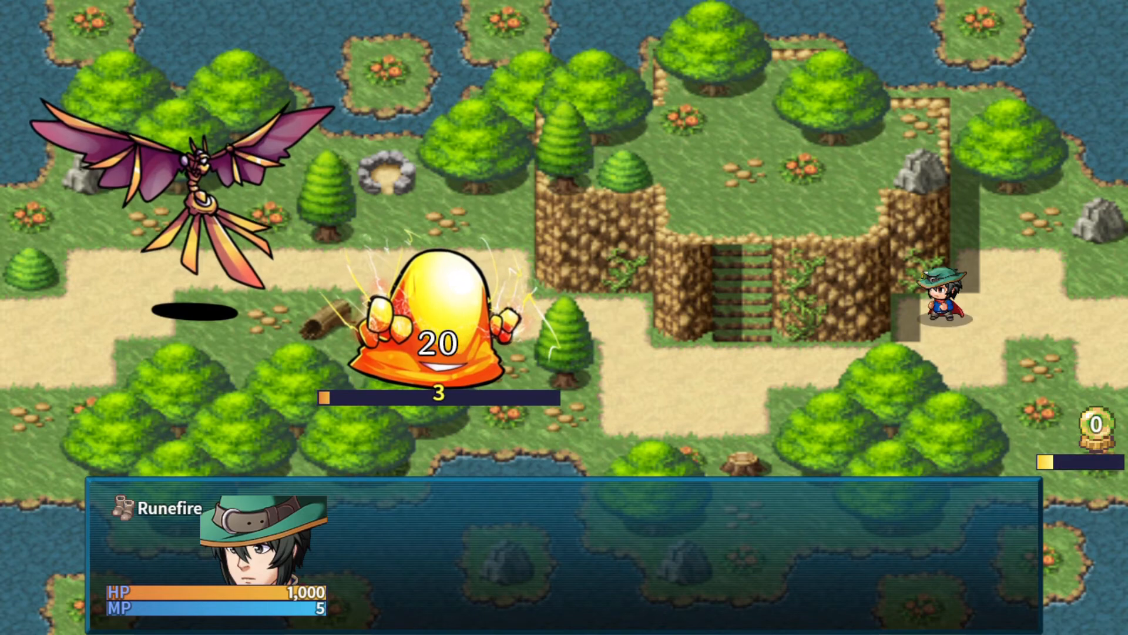
# Attack the Thunder Slime once more with a Jump skill
pyautogui.press('Down')
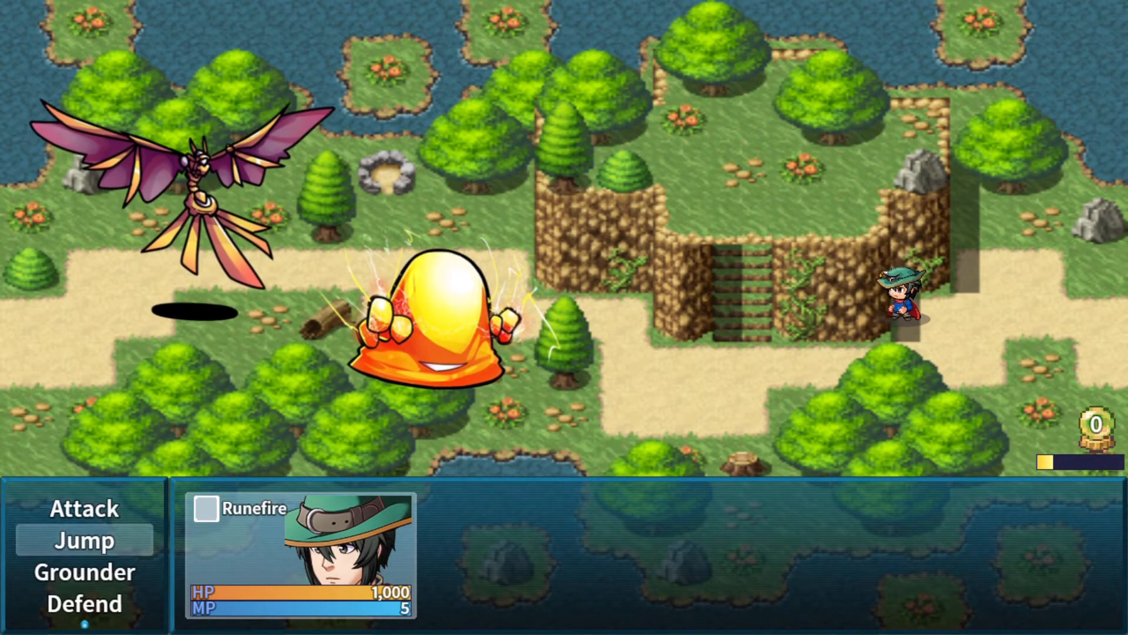
pyautogui.press('Return')
pyautogui.press('Return')
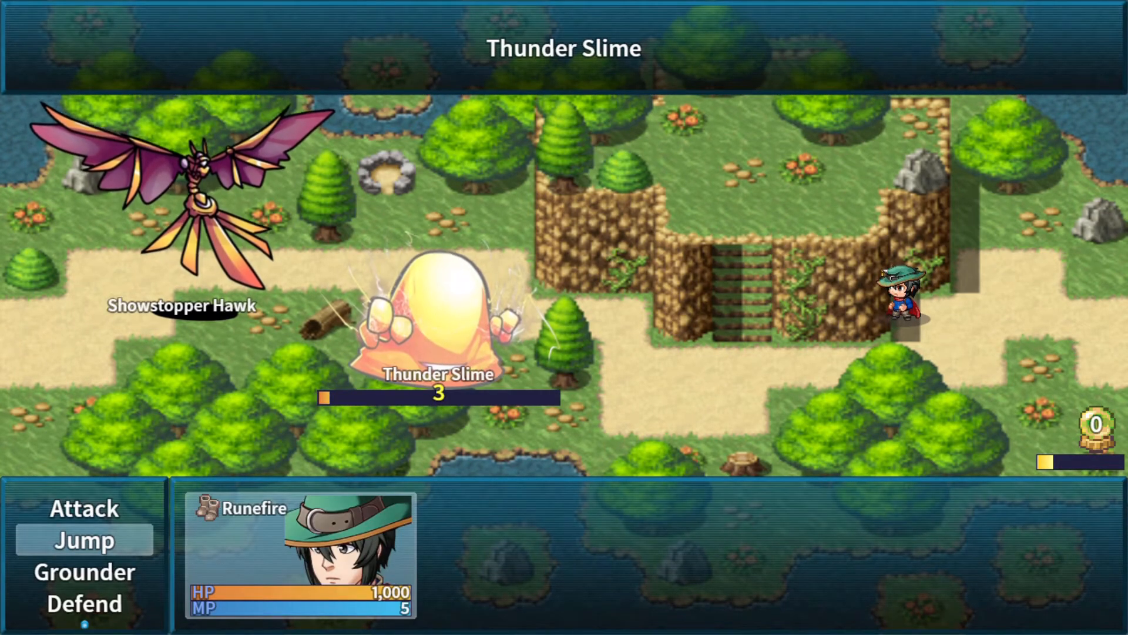
pyautogui.press('Return')
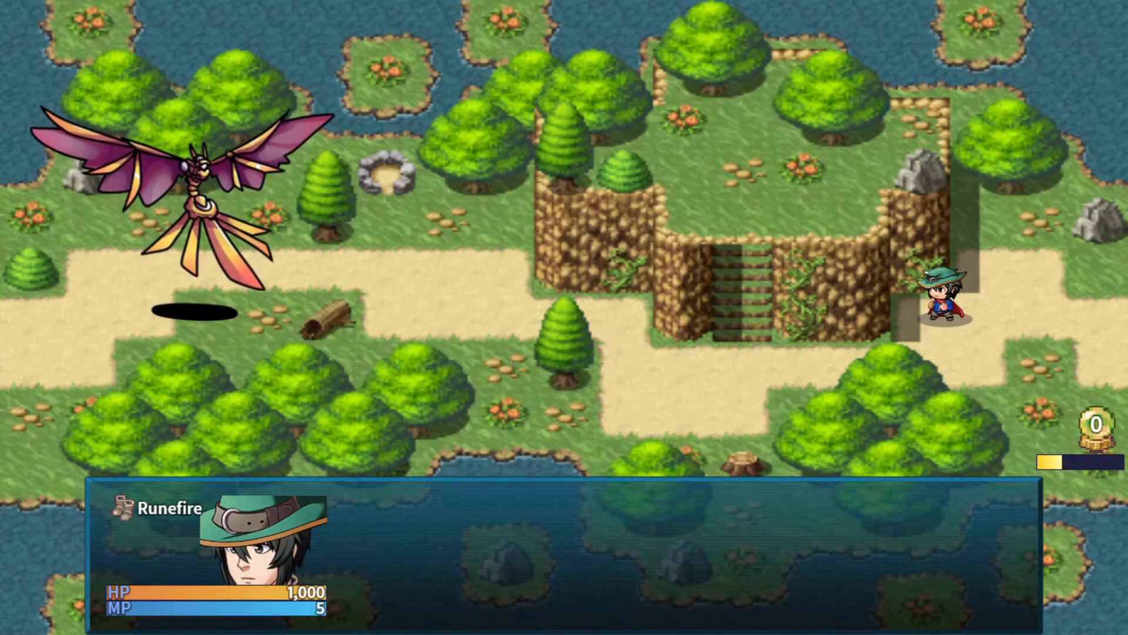
# Choose Jump to check whether the remaining Showstopper Hawk can be targeted, and return to the battle commands without attacking
pyautogui.press('Down')
pyautogui.press('Up')
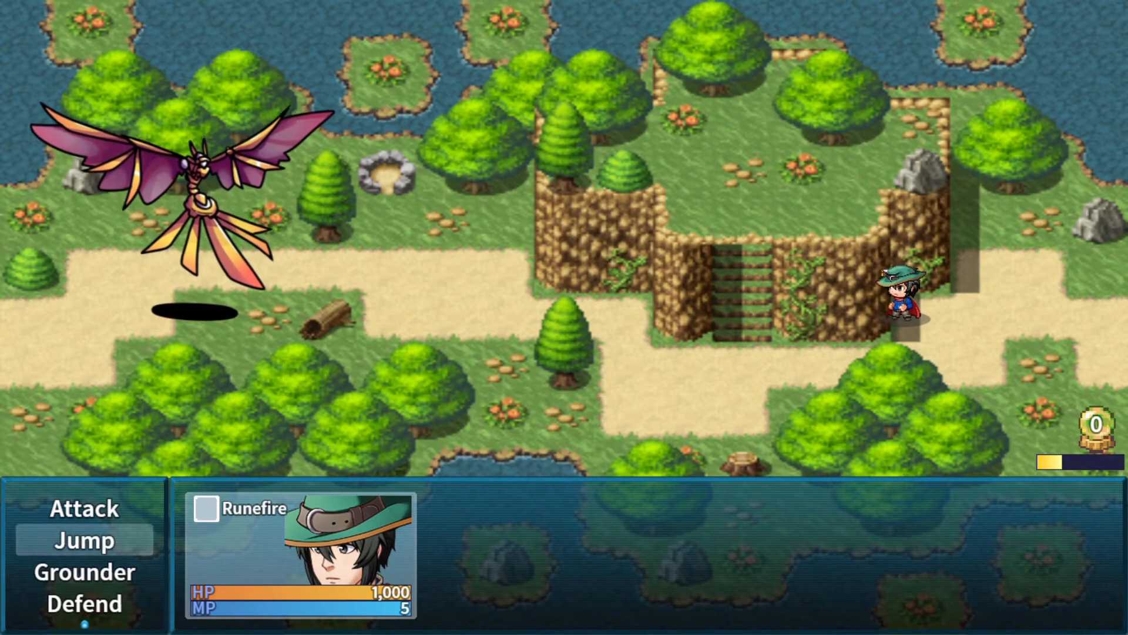
pyautogui.press('Return')
pyautogui.press('Right')
pyautogui.press('Left')
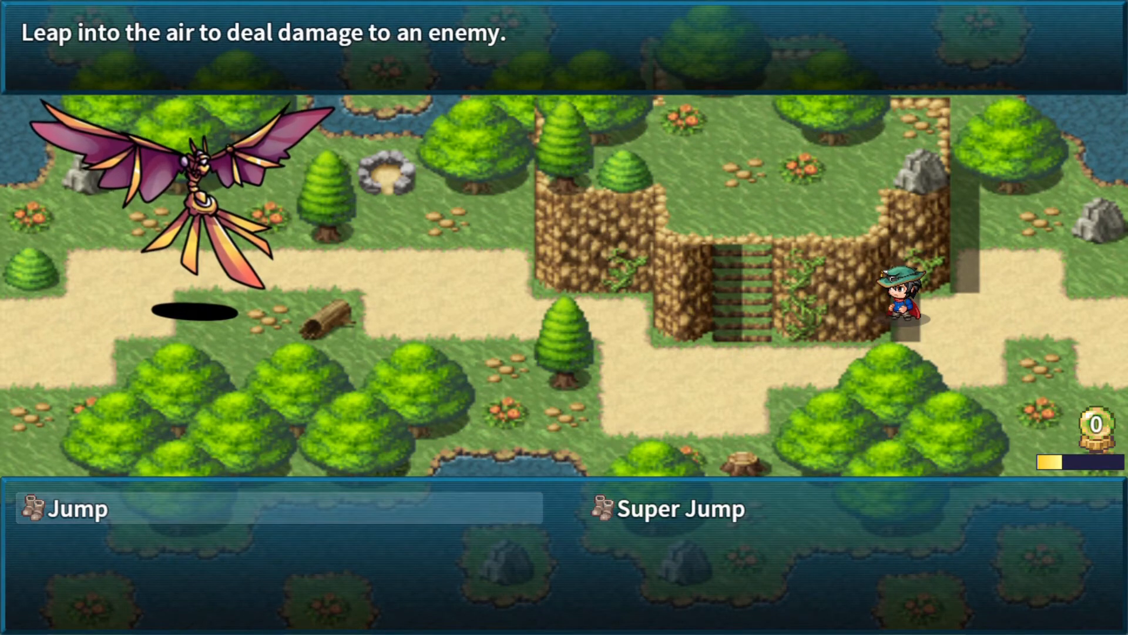
pyautogui.press('Return')
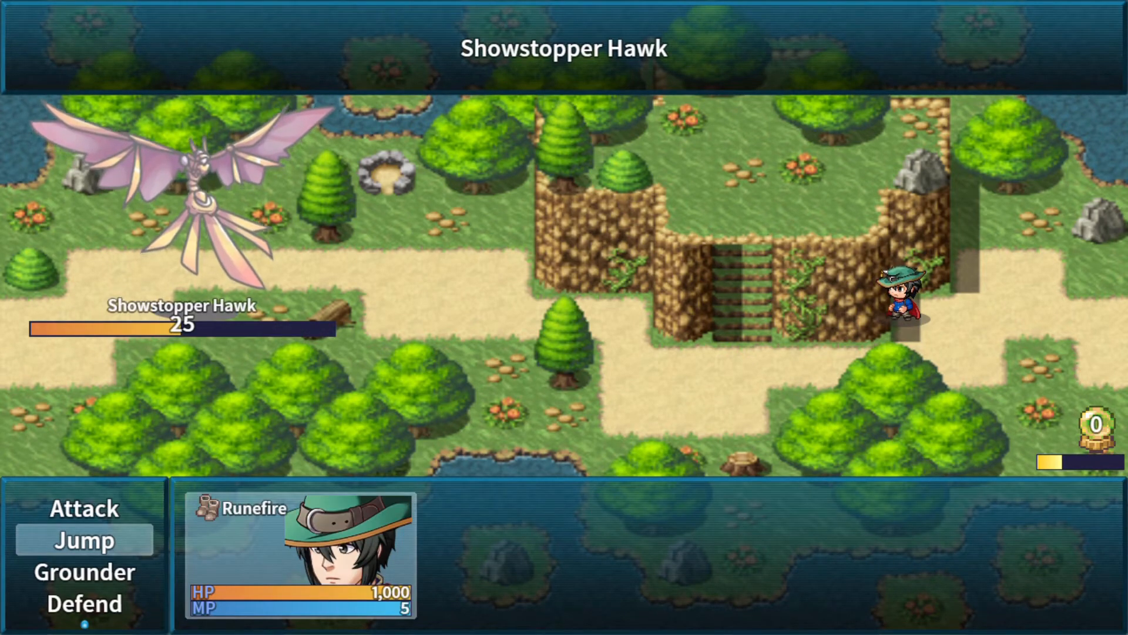
pyautogui.press('Escape')
pyautogui.press('Escape')
# Open the Grounder skills and check whether Bash and Super Bash are usable against the airborne enemy alone
pyautogui.press('Up')
pyautogui.press('Return')
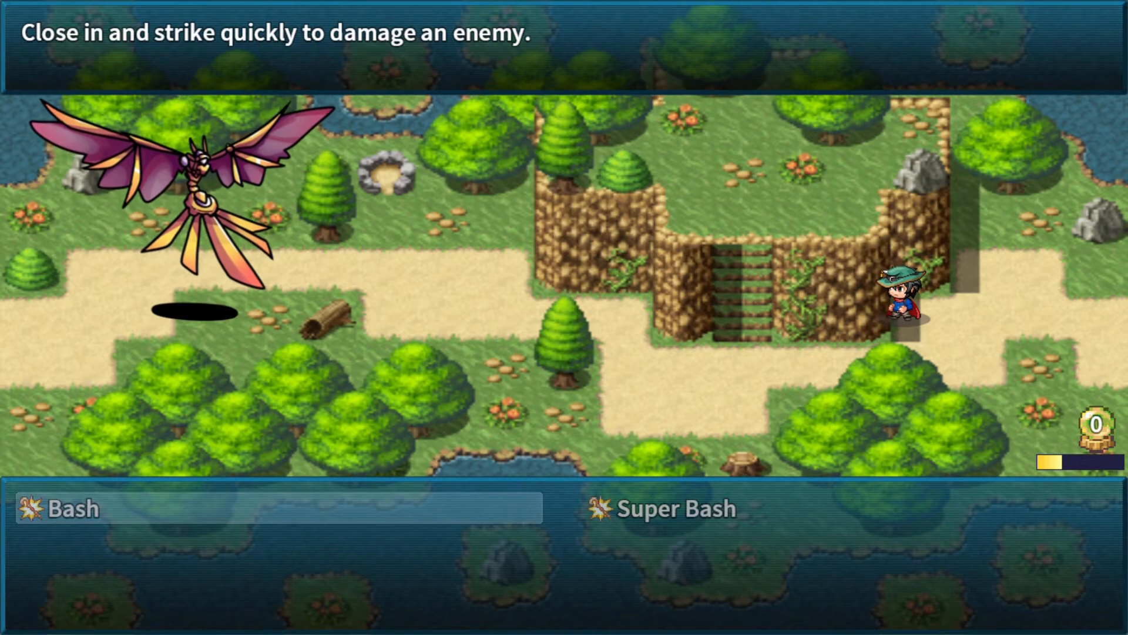
pyautogui.press('Right')
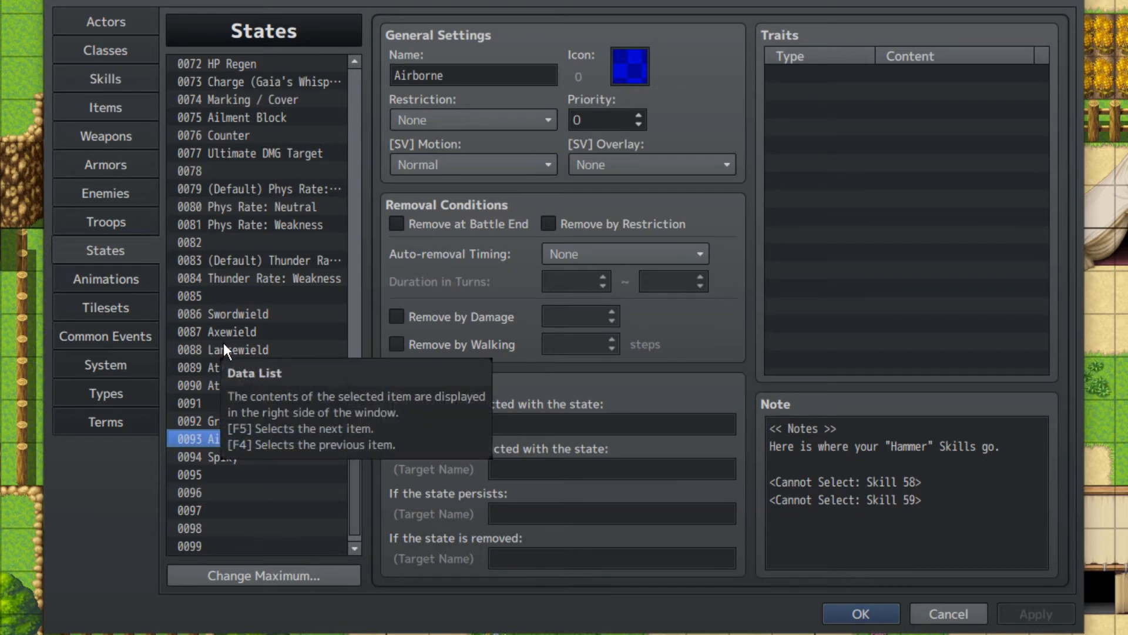
# In the database's states, look through states 92 Grounded, 93 Airborne and 94 Spiky
pyautogui.click(230, 457)
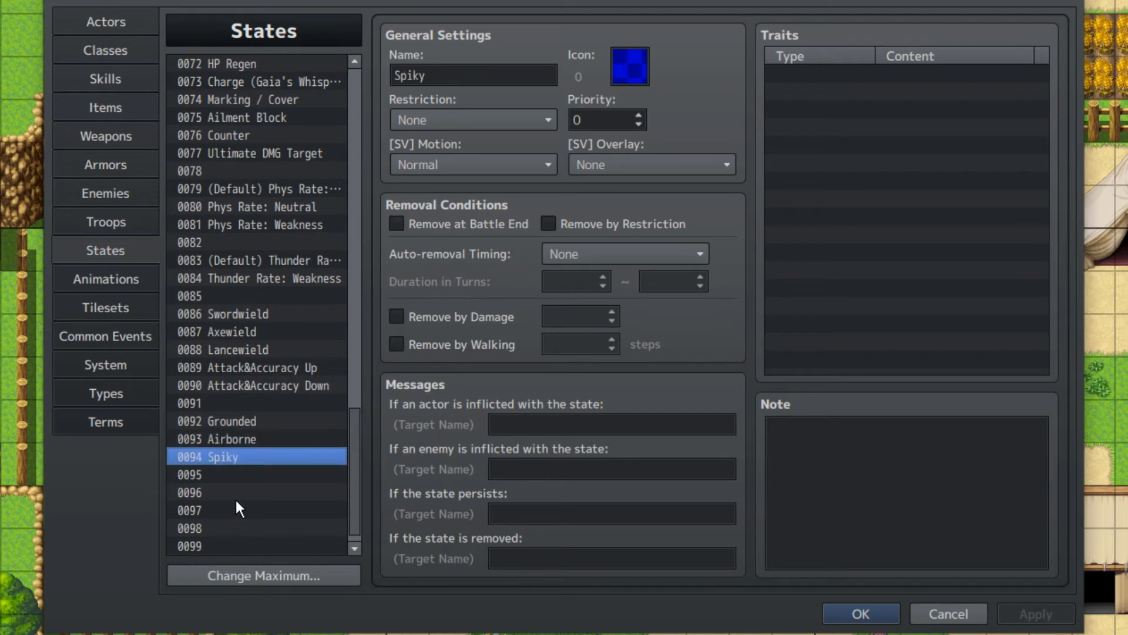
pyautogui.click(232, 422)
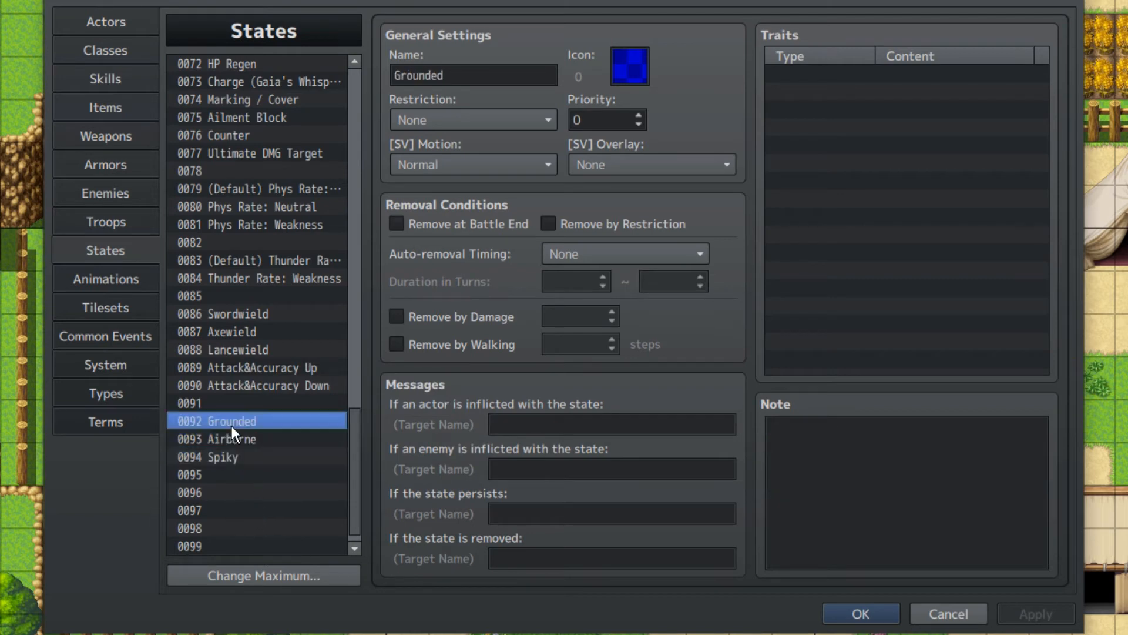
pyautogui.click(215, 457)
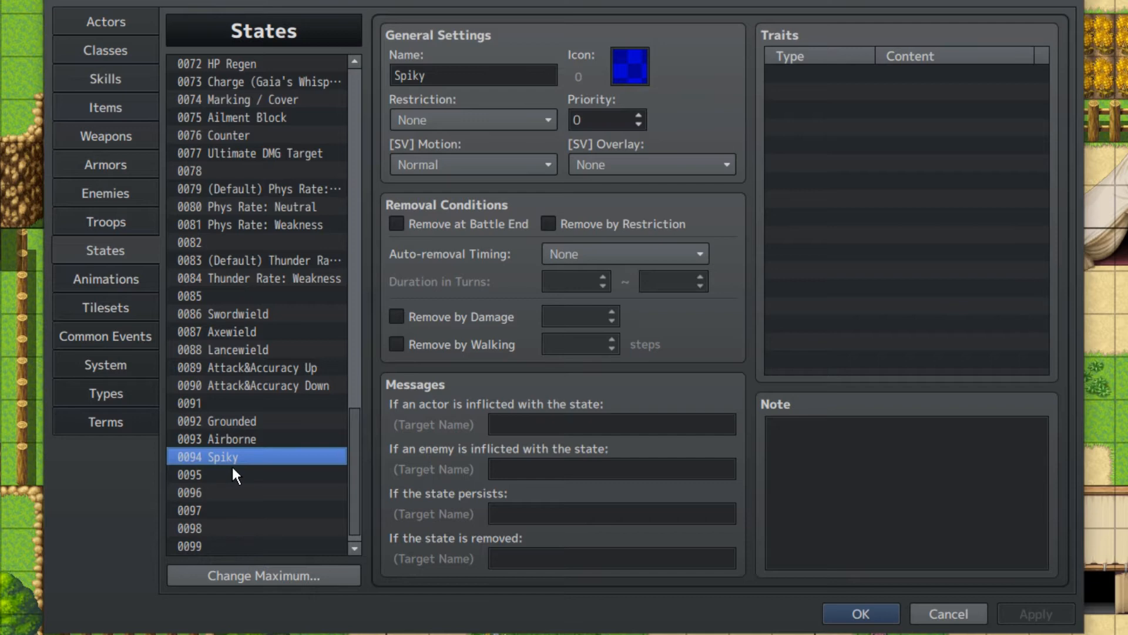
pyautogui.moveTo(259, 440); pyautogui.dragTo(259, 422)
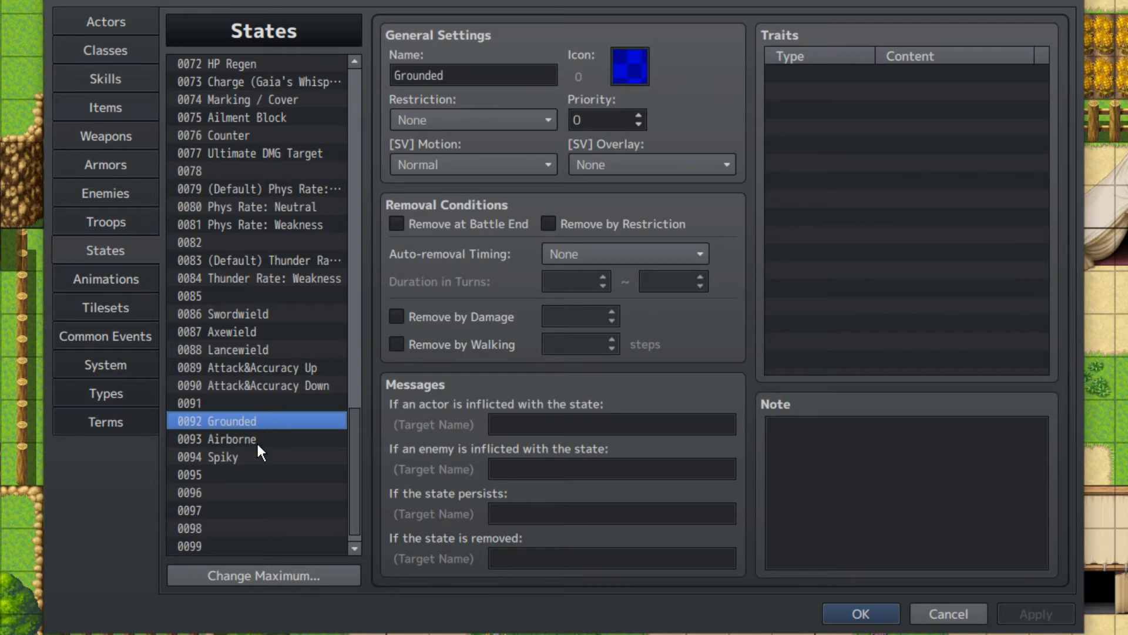
pyautogui.click(256, 441)
pyautogui.click(238, 462)
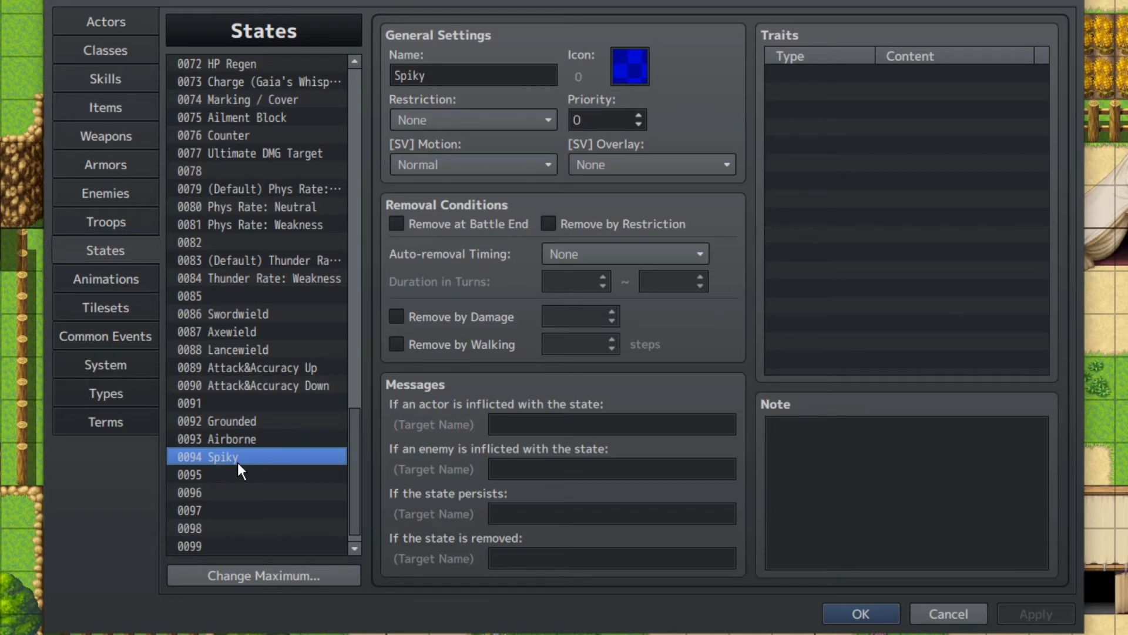
# Bring up the Ice Spike enemy and read the flavor text in its note
pyautogui.click(123, 199)
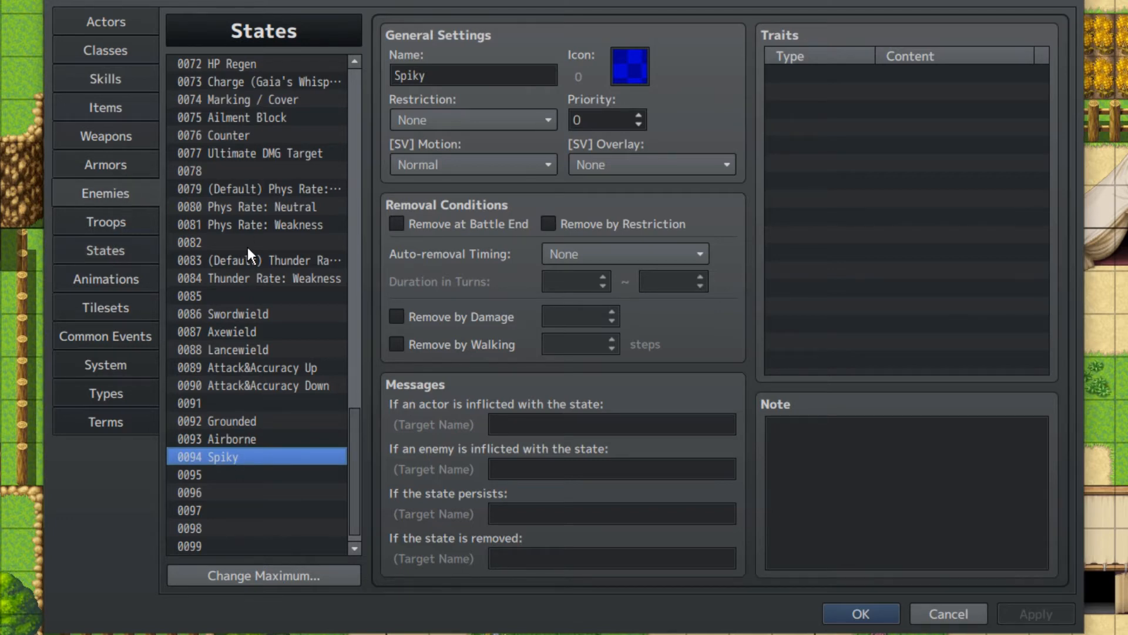
pyautogui.click(254, 262)
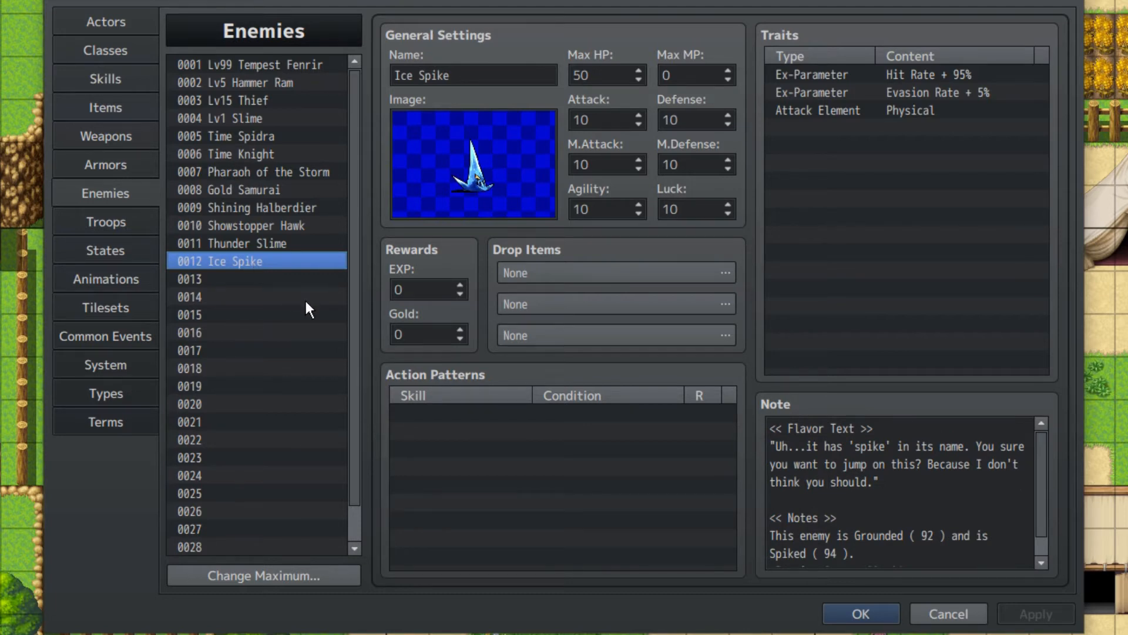
pyautogui.moveTo(885, 482); pyautogui.dragTo(154, 470)
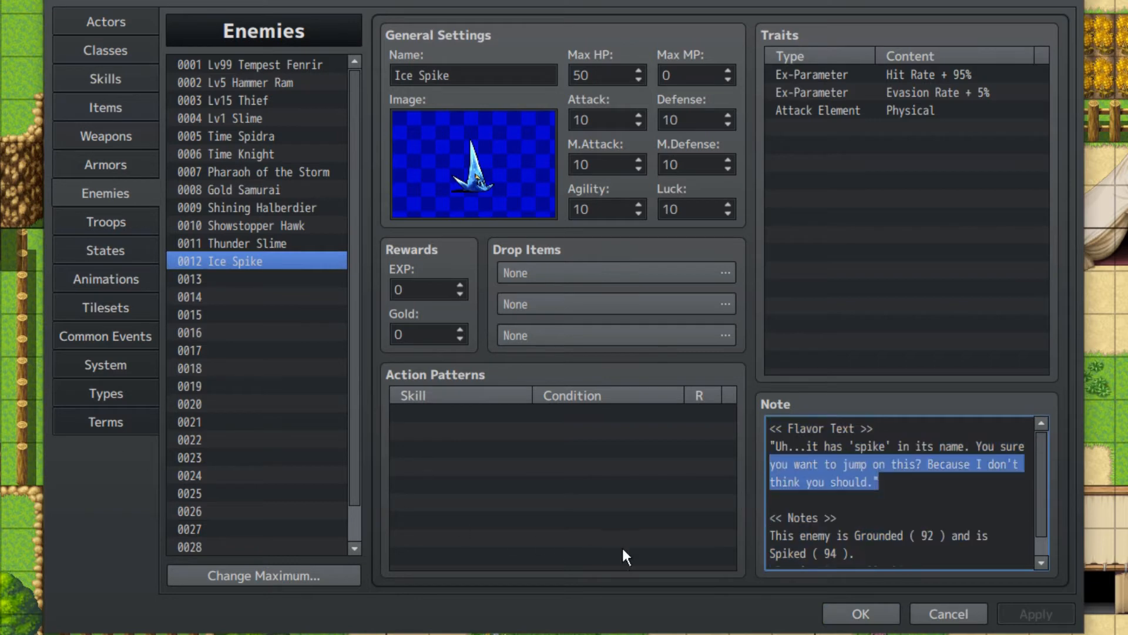
pyautogui.click(1023, 464)
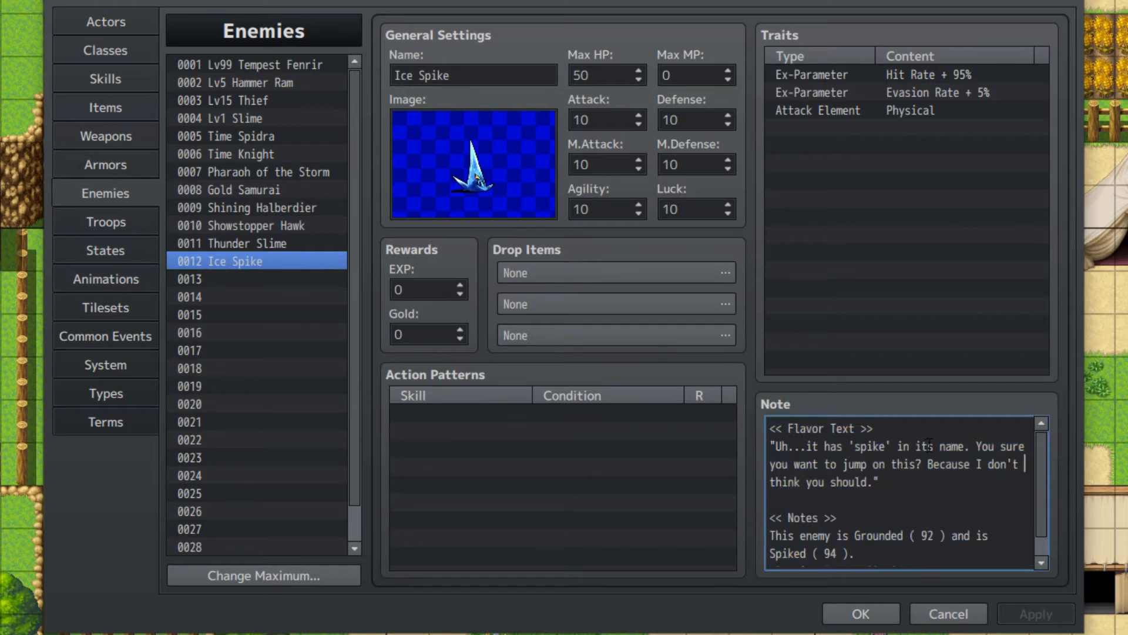
# Read the rest of the Ice Spike's note on its Grounded and Spiked states, through the passive state tag
pyautogui.scroll(-1, 930, 445)
pyautogui.moveTo(855, 539); pyautogui.dragTo(935, 522)
pyautogui.click(921, 522)
pyautogui.click(817, 542)
pyautogui.moveTo(897, 556); pyautogui.dragTo(868, 556)
pyautogui.click(920, 542)
pyautogui.click(920, 557)
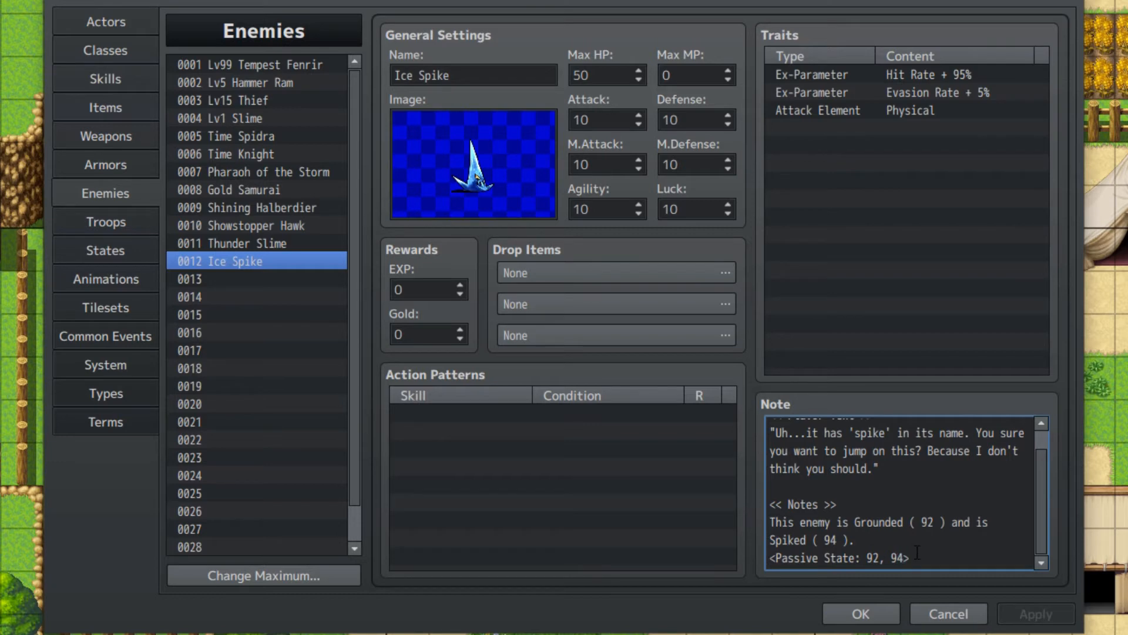
# Bring up skill 0061 Jump and read its note down to the check for state 94 on the target
pyautogui.click(115, 71)
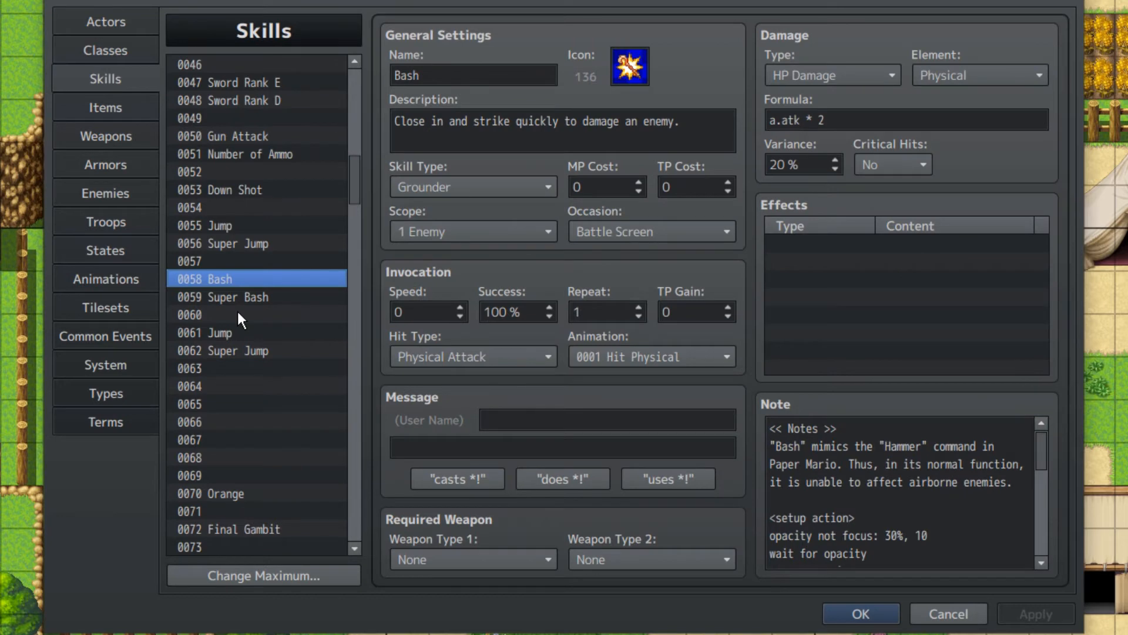
pyautogui.click(228, 329)
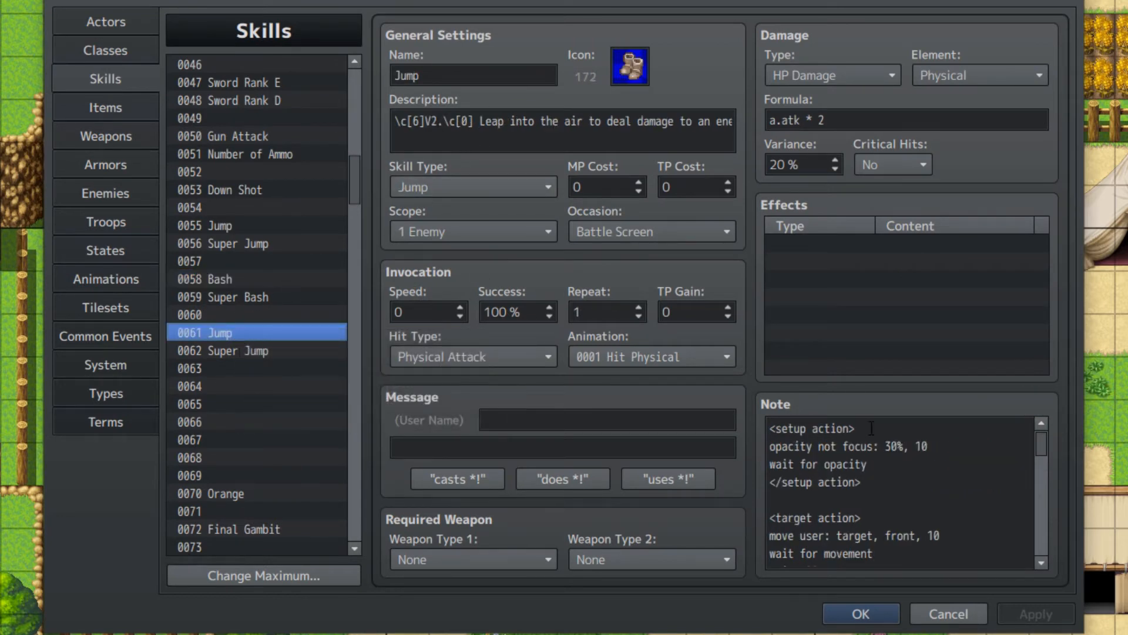
pyautogui.scroll(-2, 883, 431)
pyautogui.scroll(-2, 884, 431)
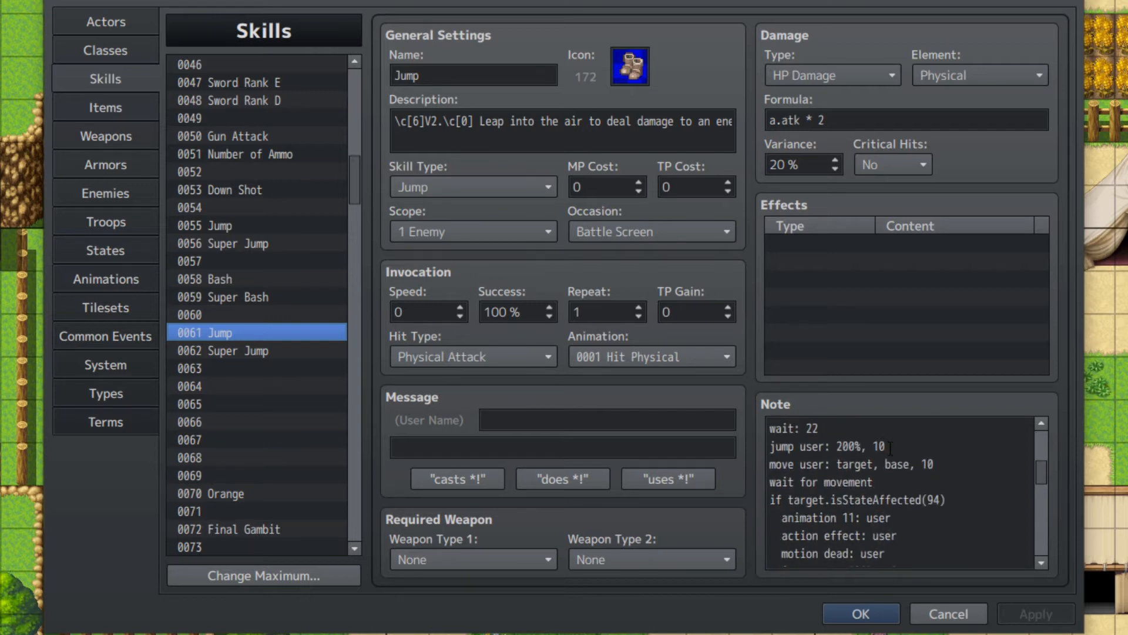
pyautogui.scroll(-1, 890, 448)
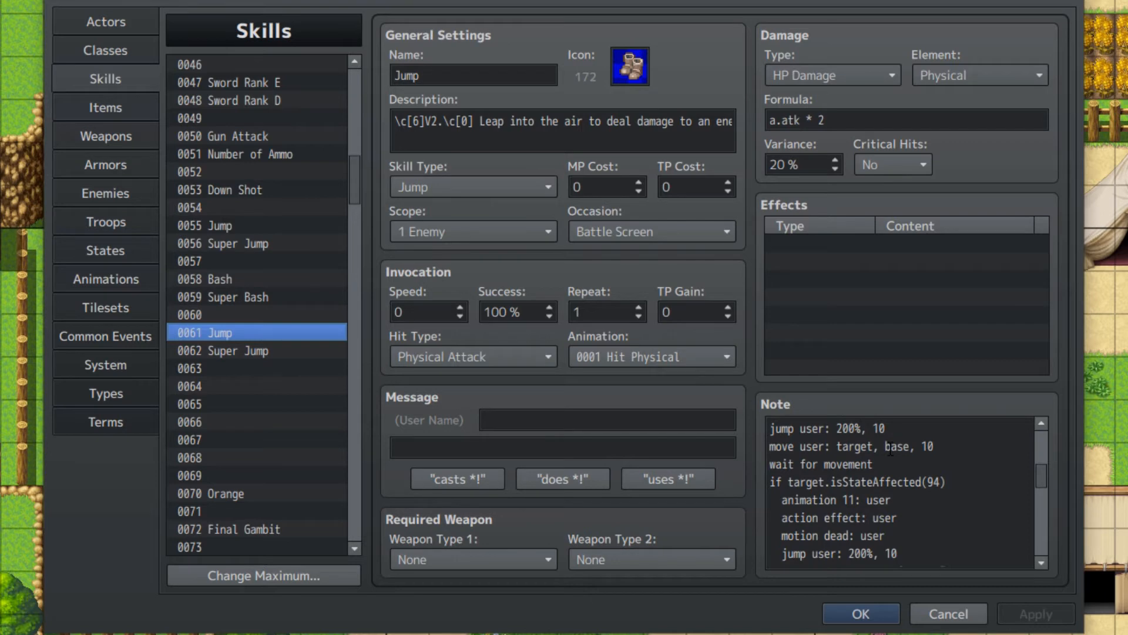
# Examine the block under the state 94 condition in Jump's note, focusing on the animation and action effect on the user
pyautogui.click(859, 502)
pyautogui.hotkey('ctrl', 'a')
pyautogui.click(873, 481)
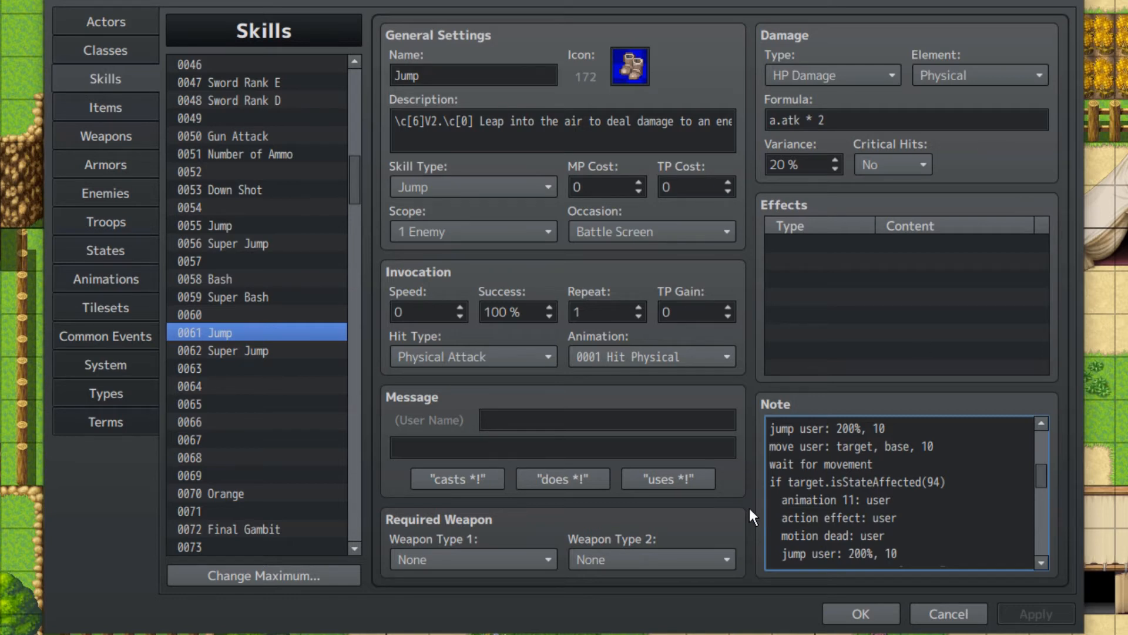
pyautogui.moveTo(787, 500); pyautogui.dragTo(833, 496)
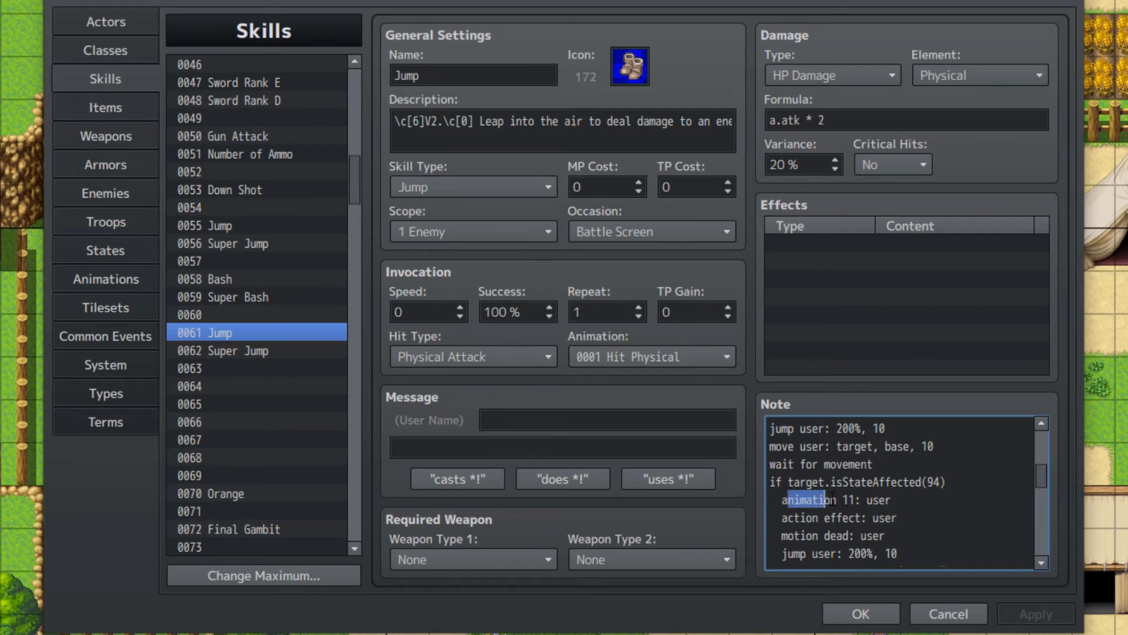
pyautogui.click(874, 499)
pyautogui.scroll(-1, 839, 465)
pyautogui.moveTo(838, 466); pyautogui.dragTo(886, 446)
pyautogui.click(899, 466)
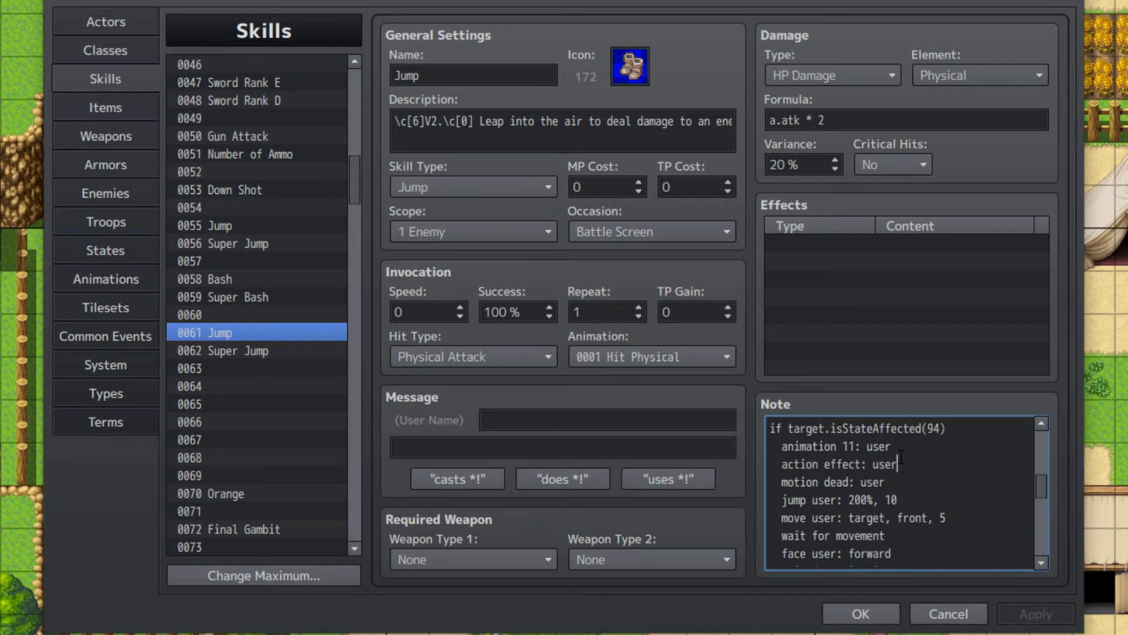
# Examine the damage formula of the Jump skill
pyautogui.click(844, 124)
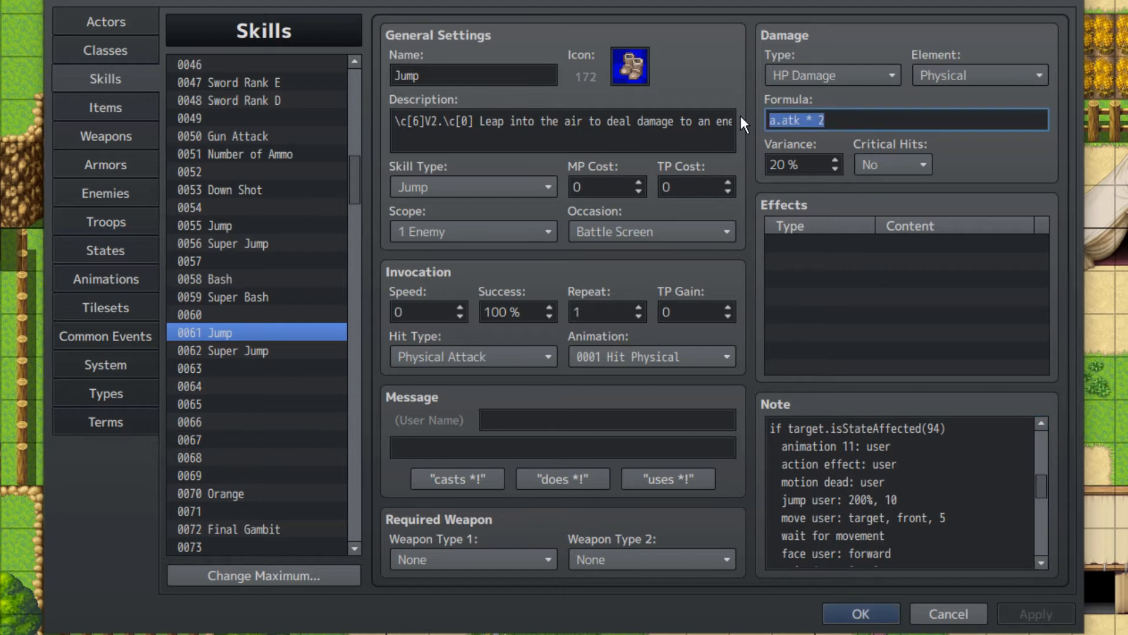
pyautogui.moveTo(830, 120); pyautogui.dragTo(782, 123)
pyautogui.click(777, 123)
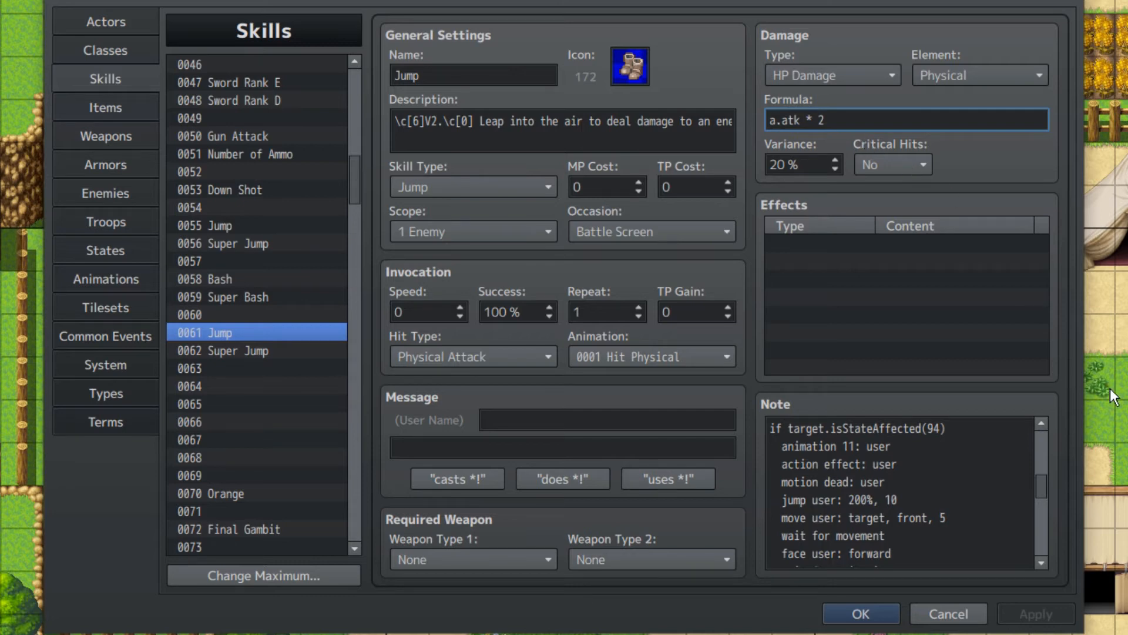
# Read the rest of the state 94 block in Jump's note, covering the dead motion, jump, movement and wait lines
pyautogui.click(899, 476)
pyautogui.moveTo(818, 481); pyautogui.dragTo(846, 481)
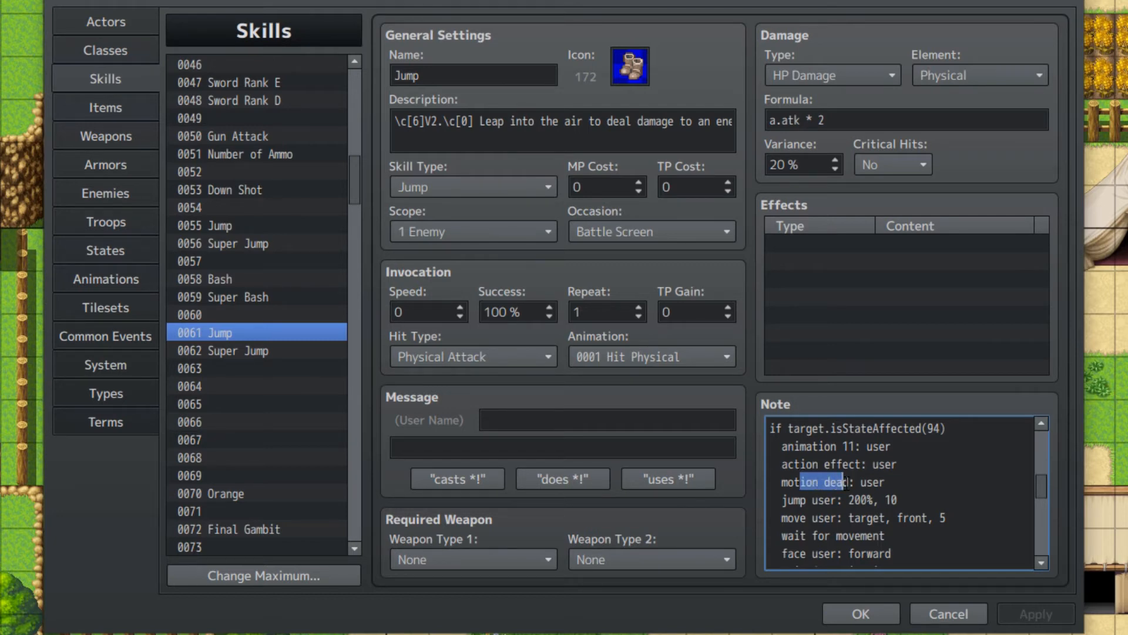
pyautogui.click(834, 496)
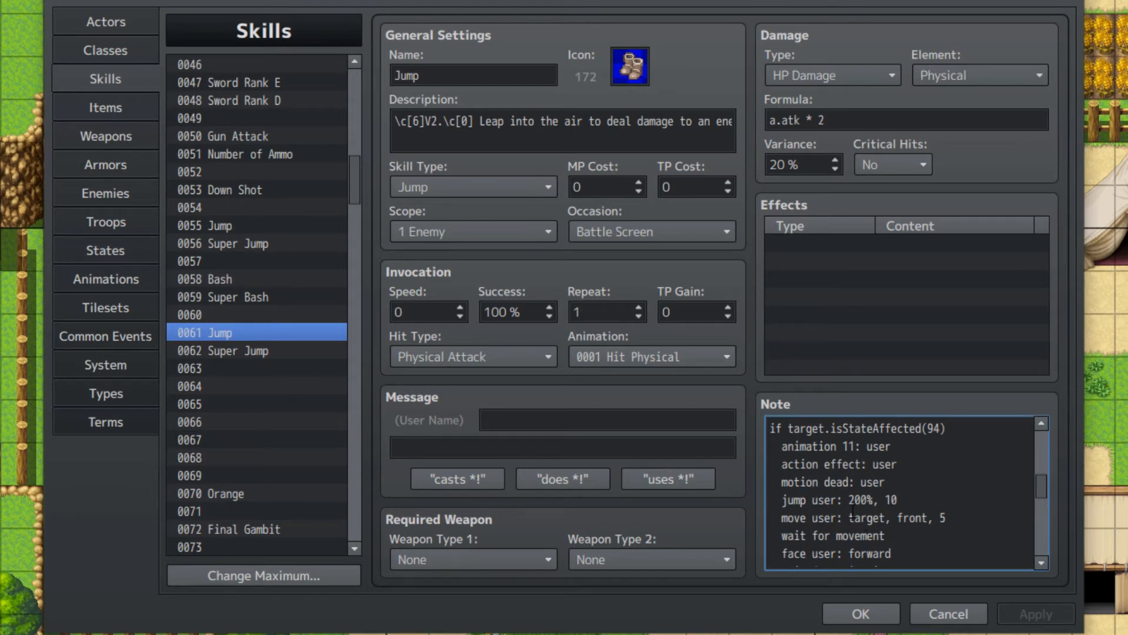
pyautogui.moveTo(771, 534); pyautogui.dragTo(784, 565)
pyautogui.click(854, 521)
pyautogui.scroll(-1, 858, 505)
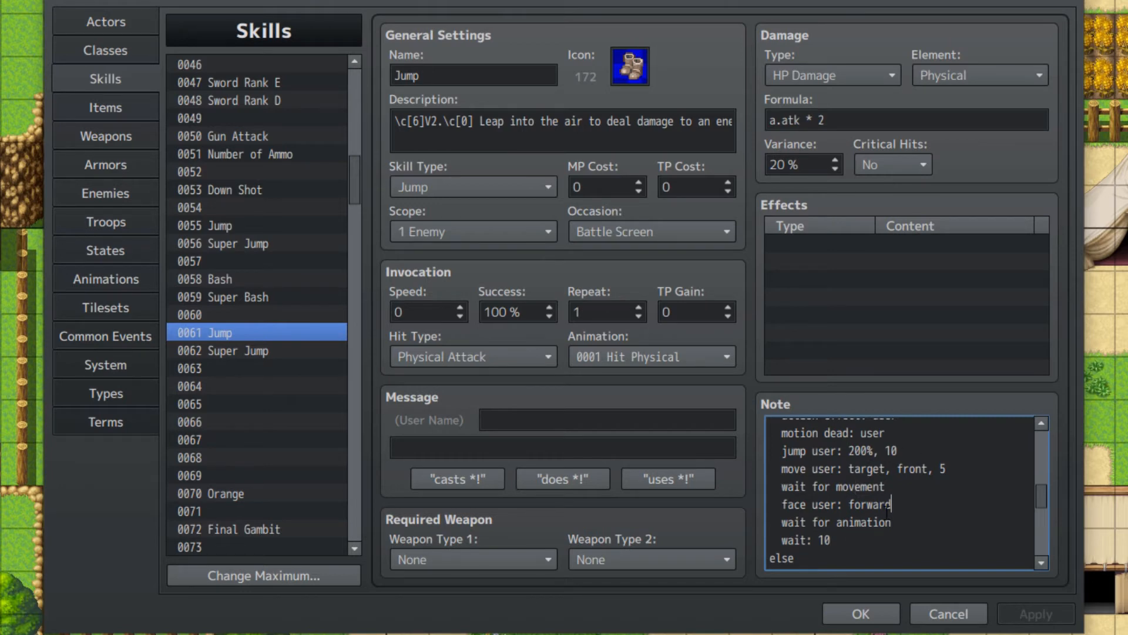
pyautogui.scroll(-1, 886, 512)
pyautogui.scroll(-1, 887, 512)
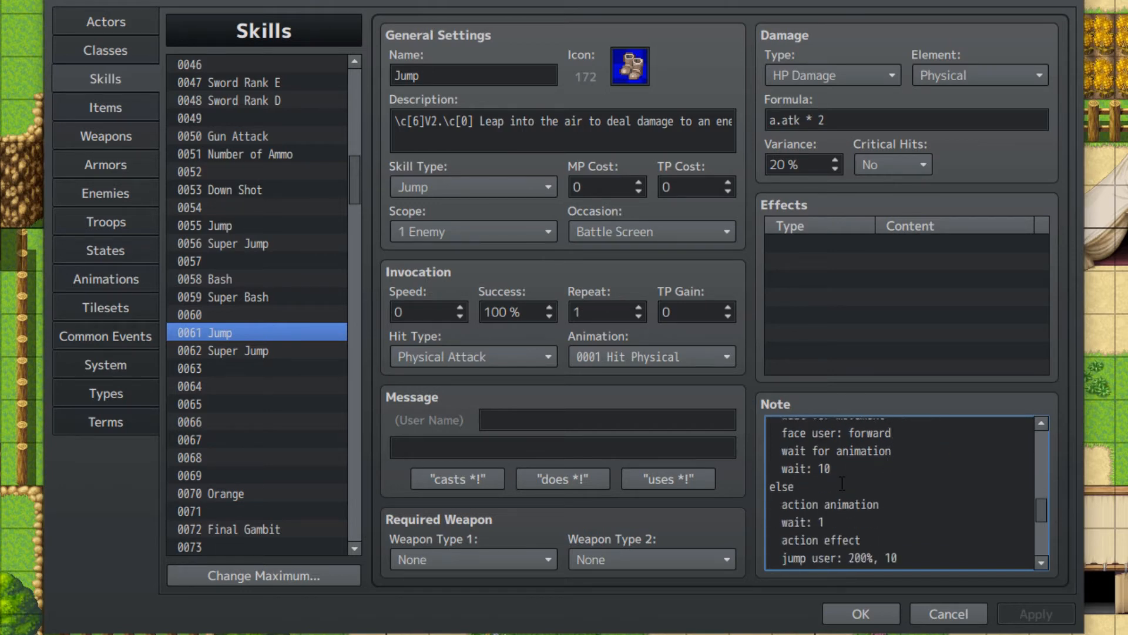
# Examine the else block in Jump's note, focusing on the action animation and action effect lines
pyautogui.moveTo(771, 503); pyautogui.dragTo(922, 535)
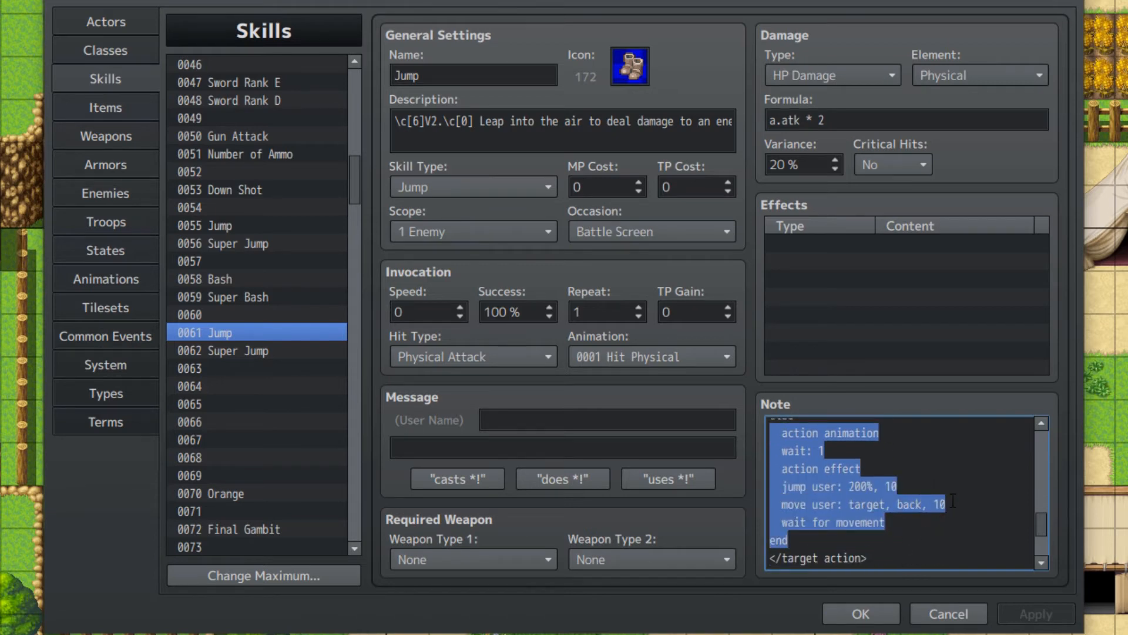
pyautogui.scroll(1, 910, 476)
pyautogui.click(847, 448)
pyautogui.doubleClick(846, 448)
pyautogui.moveTo(880, 450); pyautogui.dragTo(782, 447)
pyautogui.moveTo(862, 486); pyautogui.dragTo(855, 486)
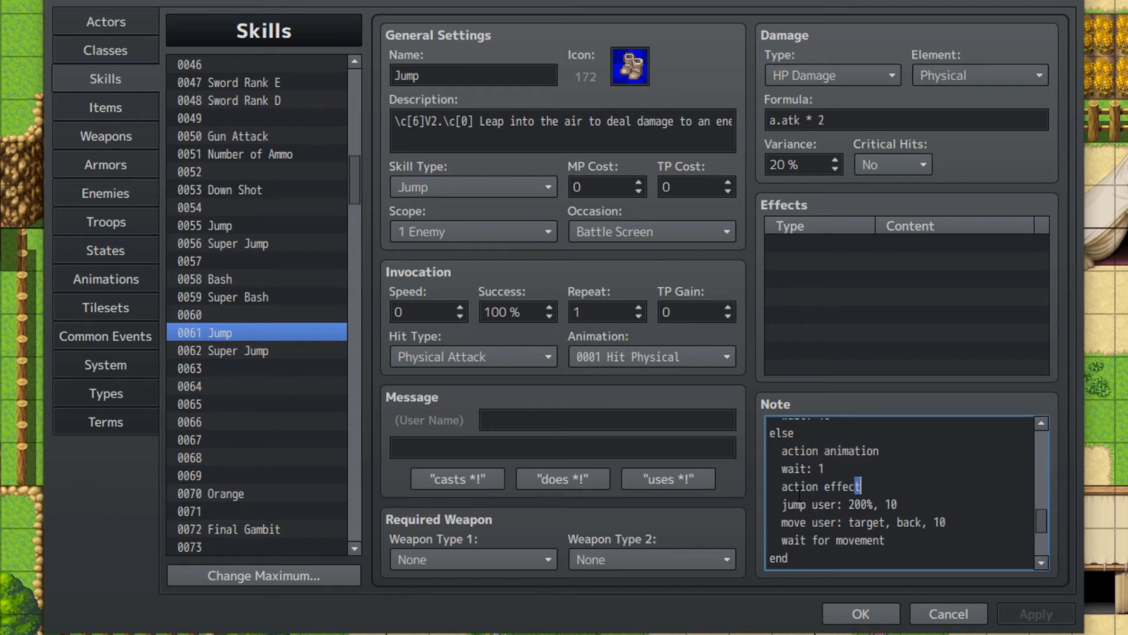
pyautogui.click(880, 484)
# Bring up skill 0062 Super Jump and examine the user's jump height in the else block of its note
pyautogui.click(310, 355)
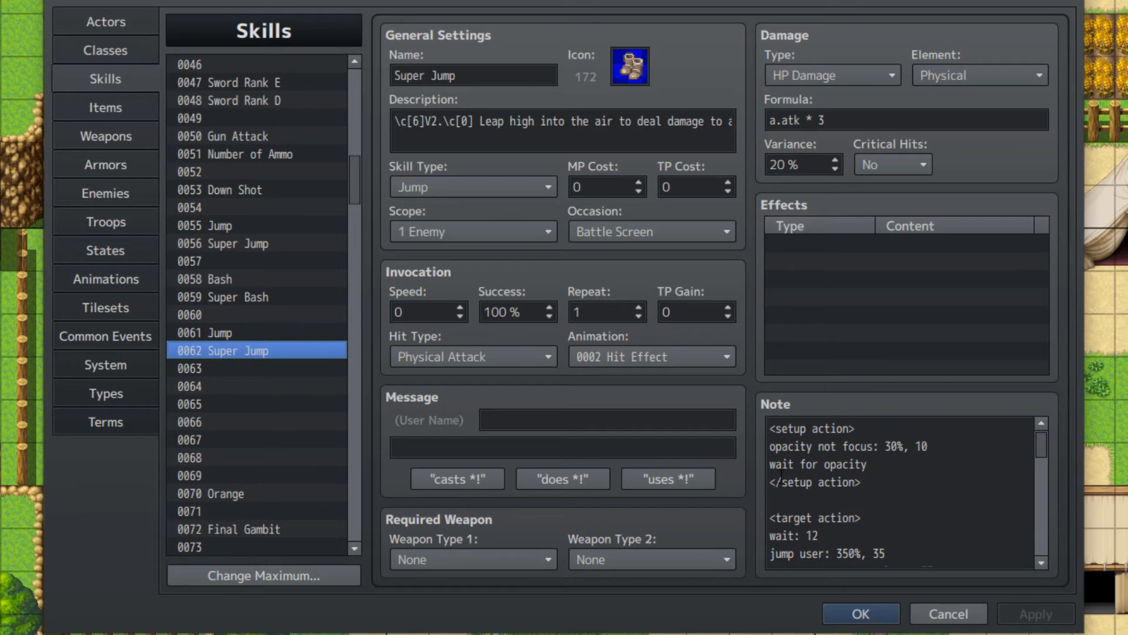
pyautogui.scroll(-8, 859, 500)
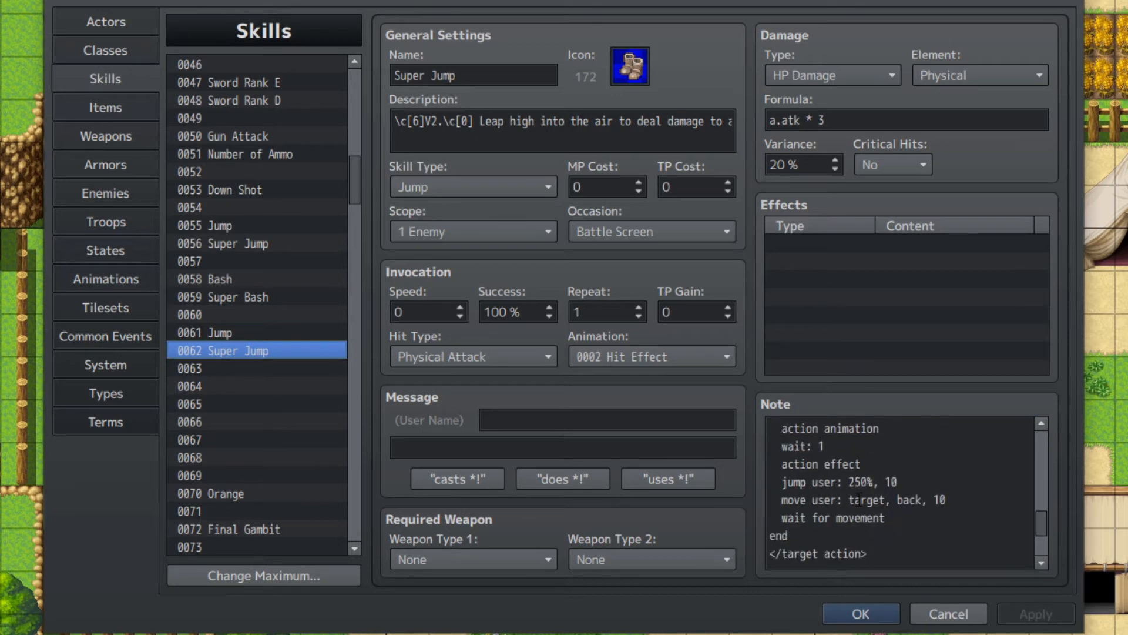
pyautogui.moveTo(851, 483); pyautogui.dragTo(868, 483)
pyautogui.click(861, 482)
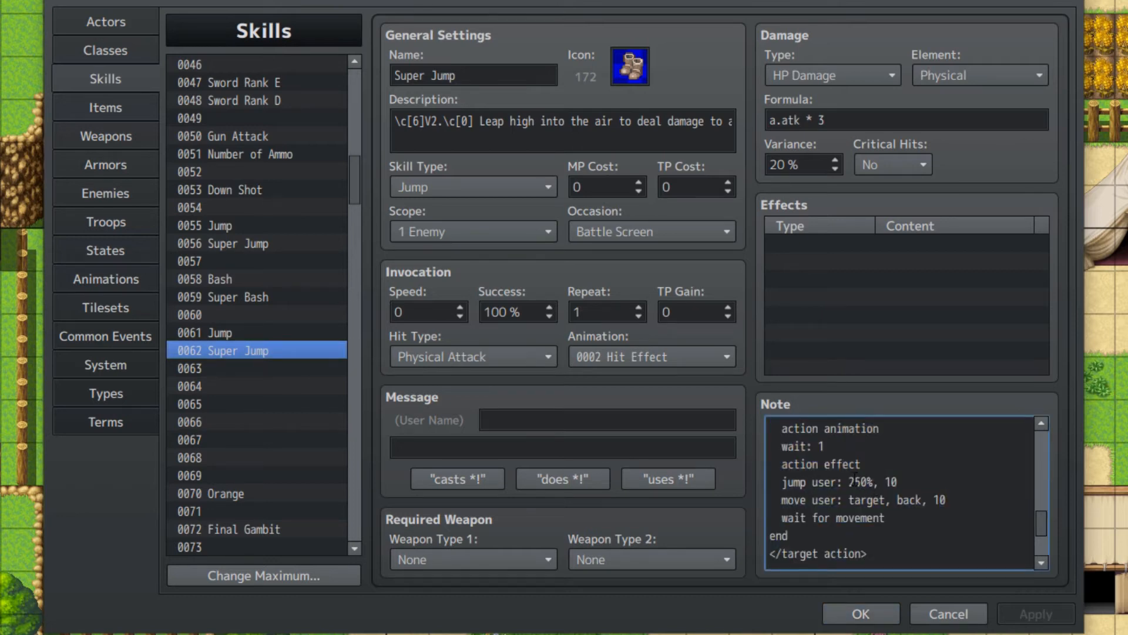
pyautogui.moveTo(848, 482); pyautogui.dragTo(869, 482)
# Review Super Jump's note from the state 94 check on the target through the end of the else block
pyautogui.scroll(1, 871, 465)
pyautogui.scroll(1, 872, 466)
pyautogui.scroll(-1, 870, 467)
pyautogui.scroll(4, 864, 474)
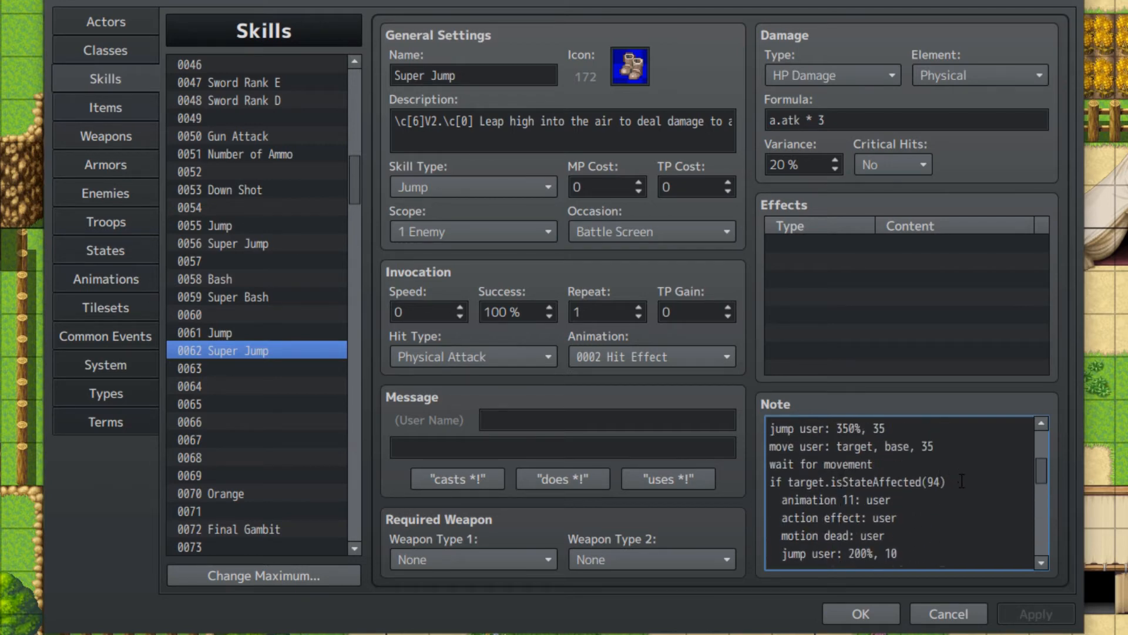
pyautogui.tripleClick(817, 482)
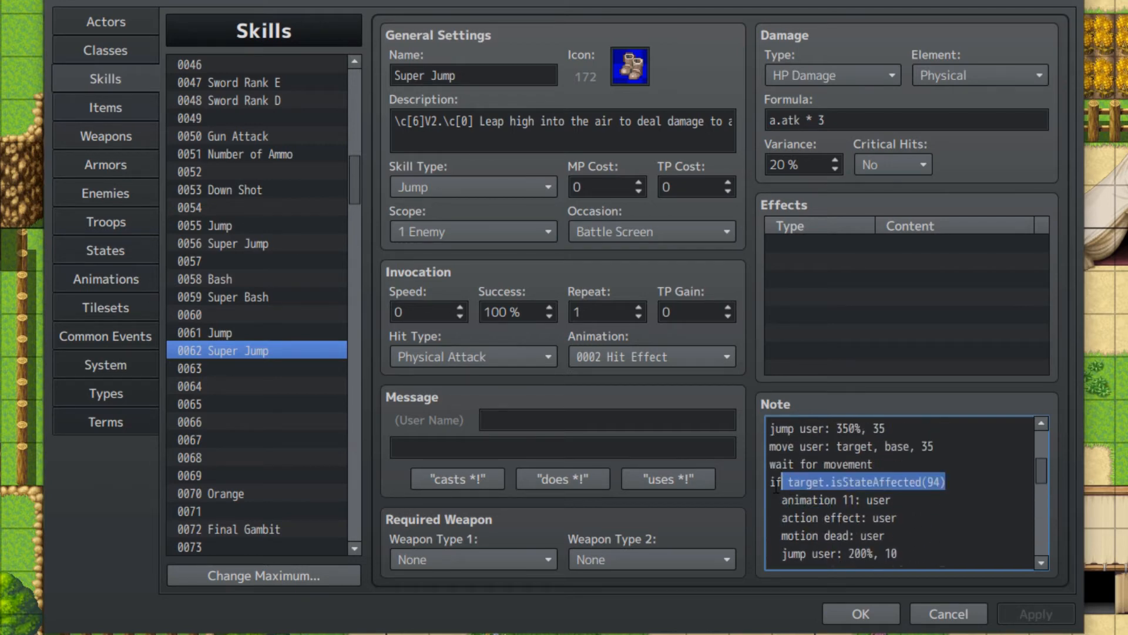
pyautogui.click(879, 499)
pyautogui.scroll(-2, 879, 489)
pyautogui.moveTo(830, 518); pyautogui.dragTo(770, 446)
pyautogui.click(865, 469)
pyautogui.scroll(-2, 867, 470)
pyautogui.scroll(-2, 875, 476)
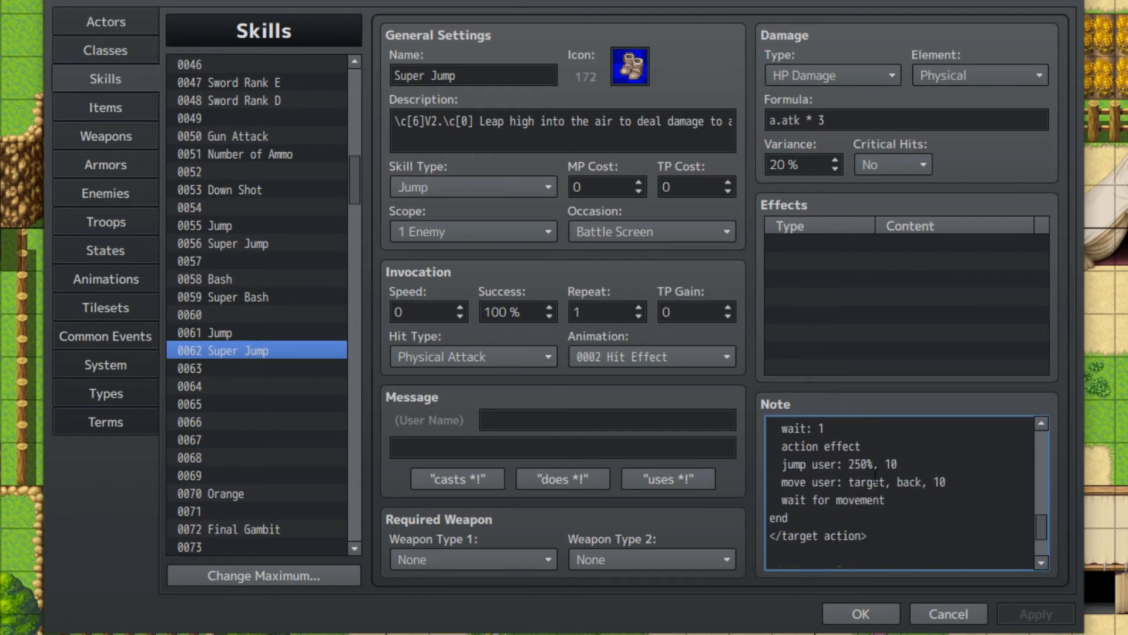
pyautogui.scroll(1, 813, 494)
pyautogui.moveTo(867, 518); pyautogui.dragTo(807, 464)
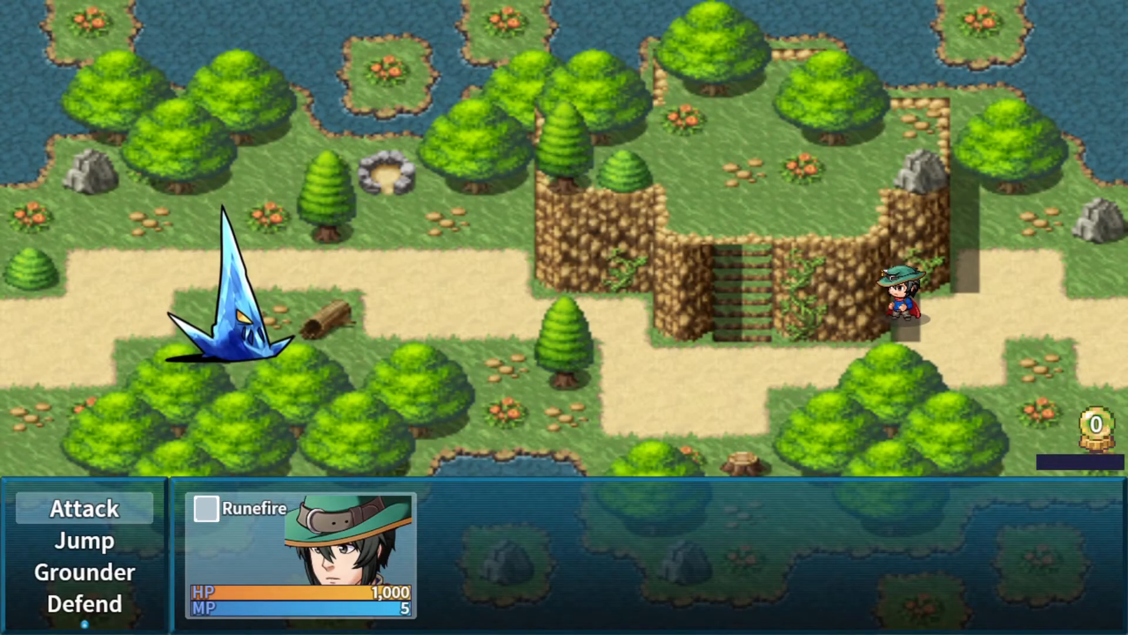
# In the test battle against the Ice Spike, read the descriptions of the Jump and Super Jump skills
pyautogui.press('Down')
pyautogui.press('Down')
pyautogui.press('Up')
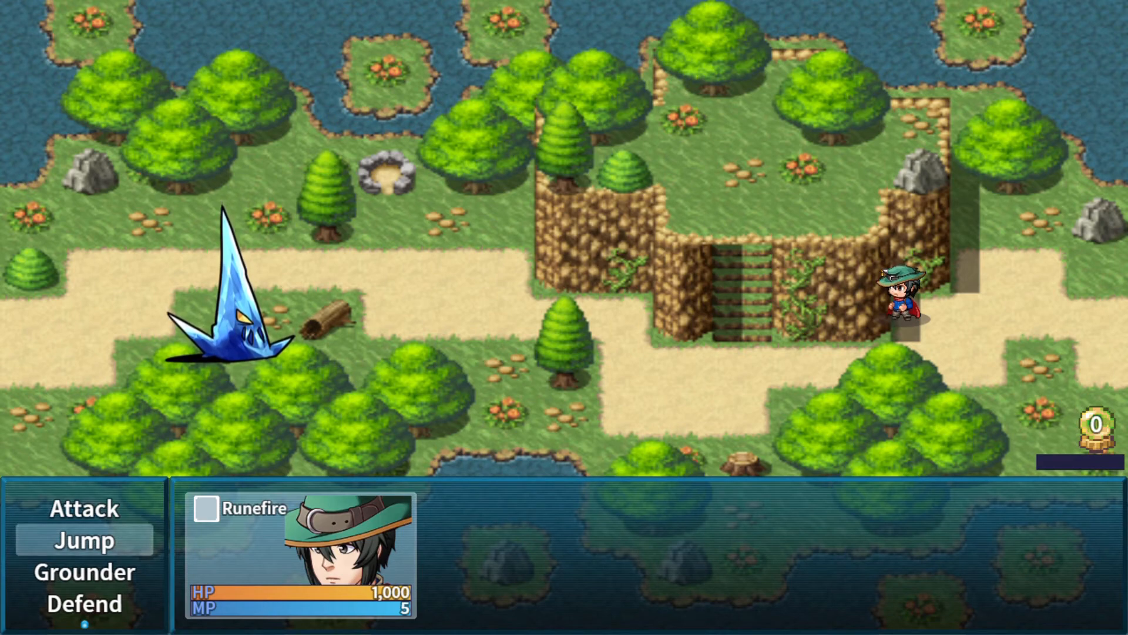
pyautogui.press('Return')
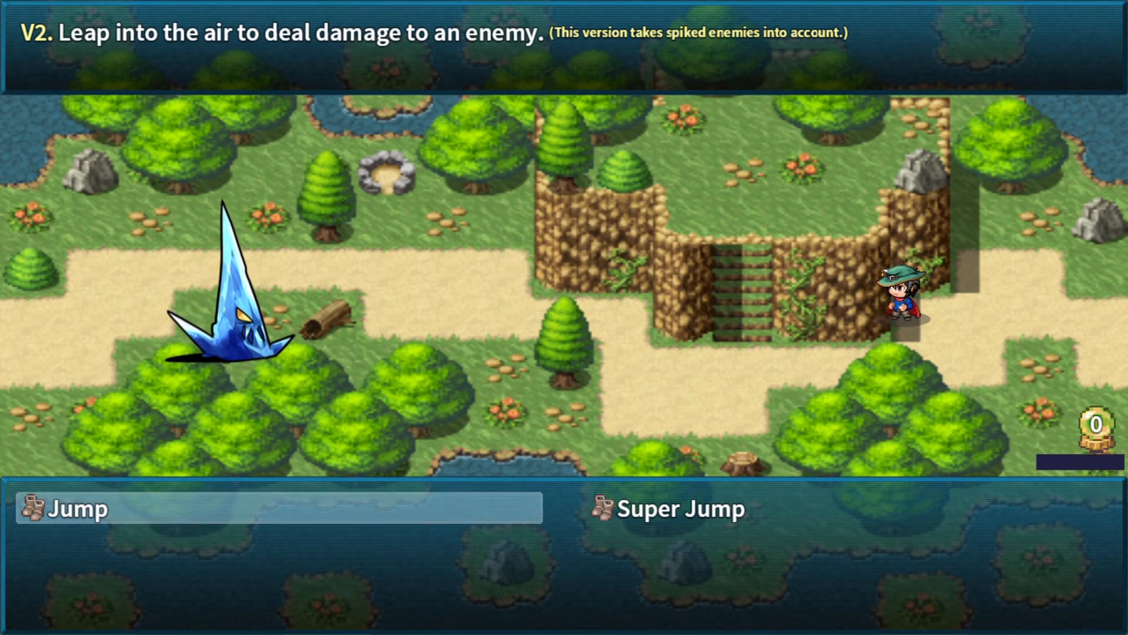
pyautogui.press('Right')
pyautogui.press('Left')
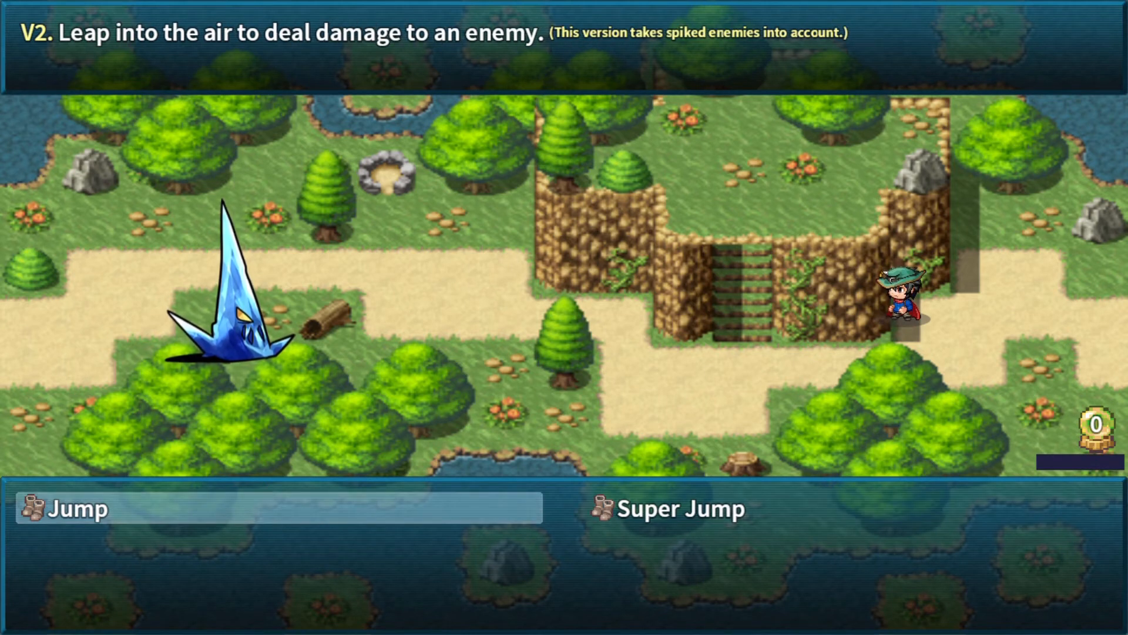
pyautogui.press('Right')
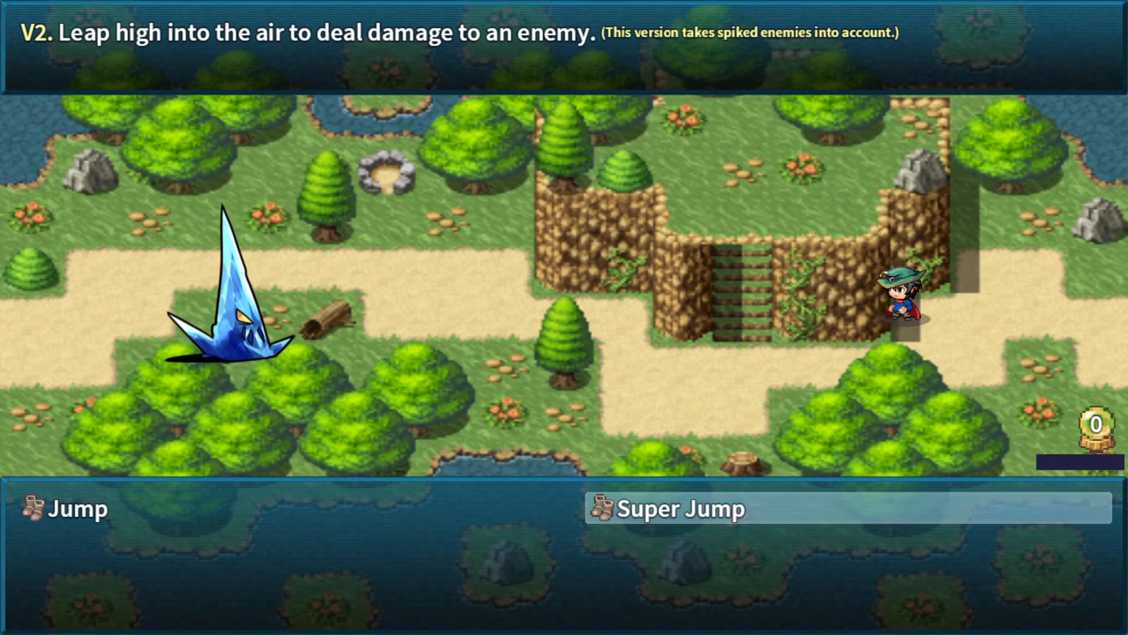
# Use the Grounder skill Super Bash on the Ice Spike
pyautogui.press('Escape')
pyautogui.press('Down')
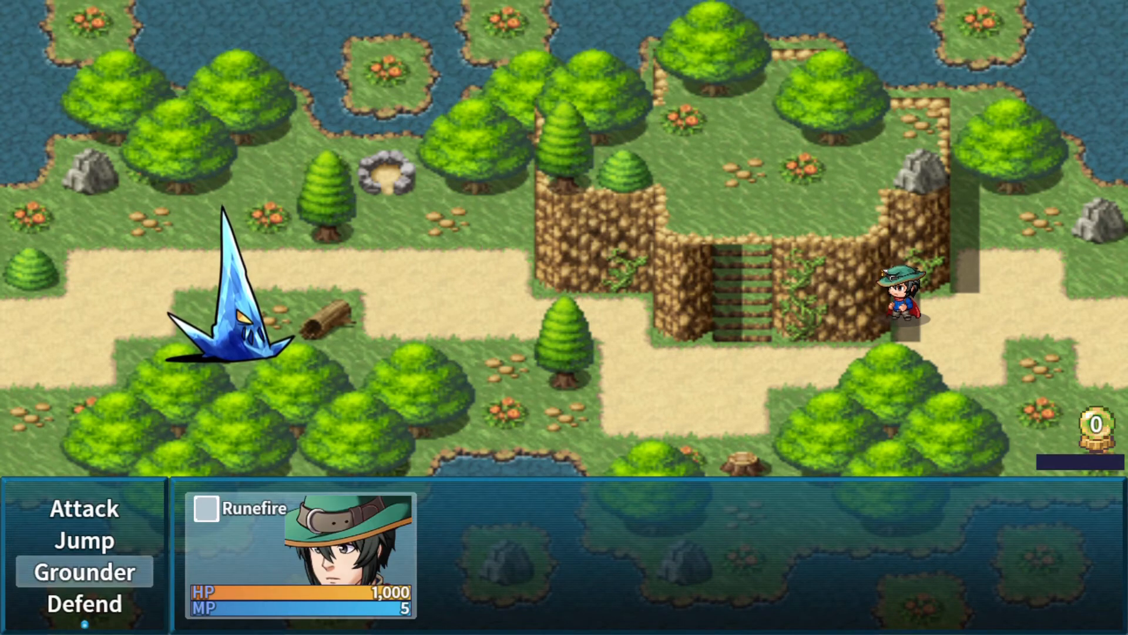
pyautogui.press('Return')
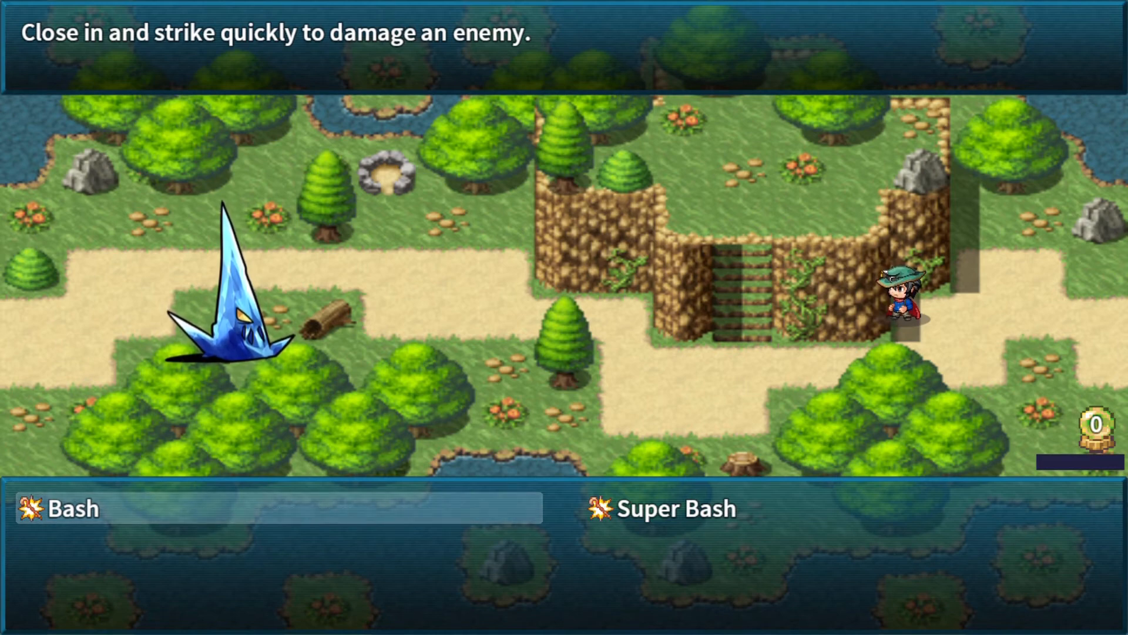
pyautogui.press('Right')
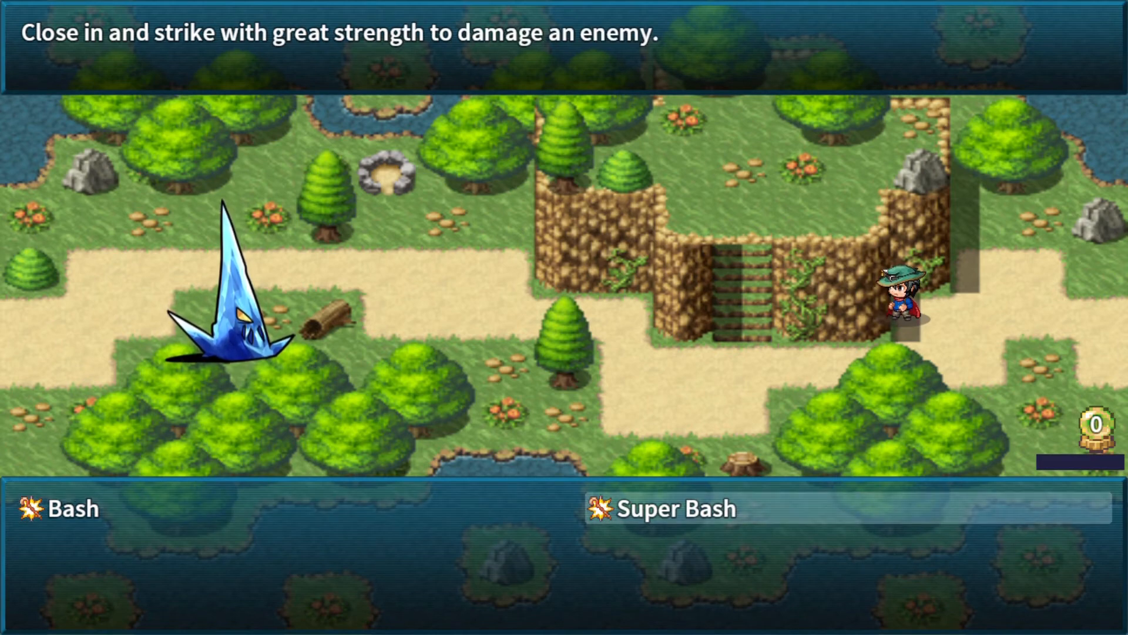
pyautogui.press('Return')
pyautogui.press('Return')
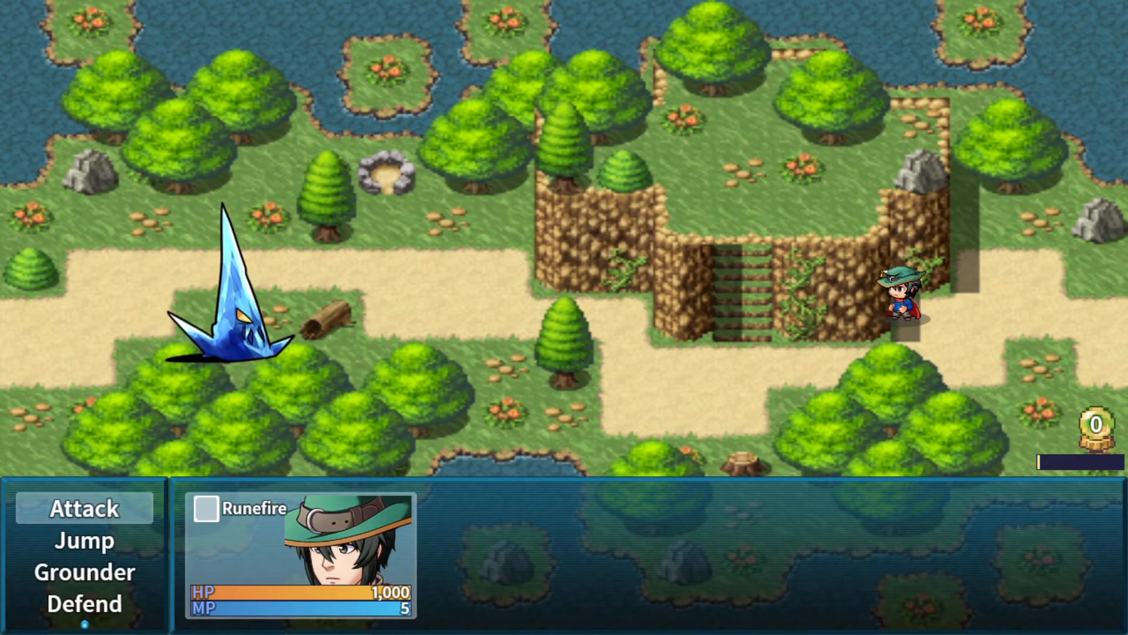
# Use the basic Jump skill on the Ice Spike
pyautogui.press('Return')
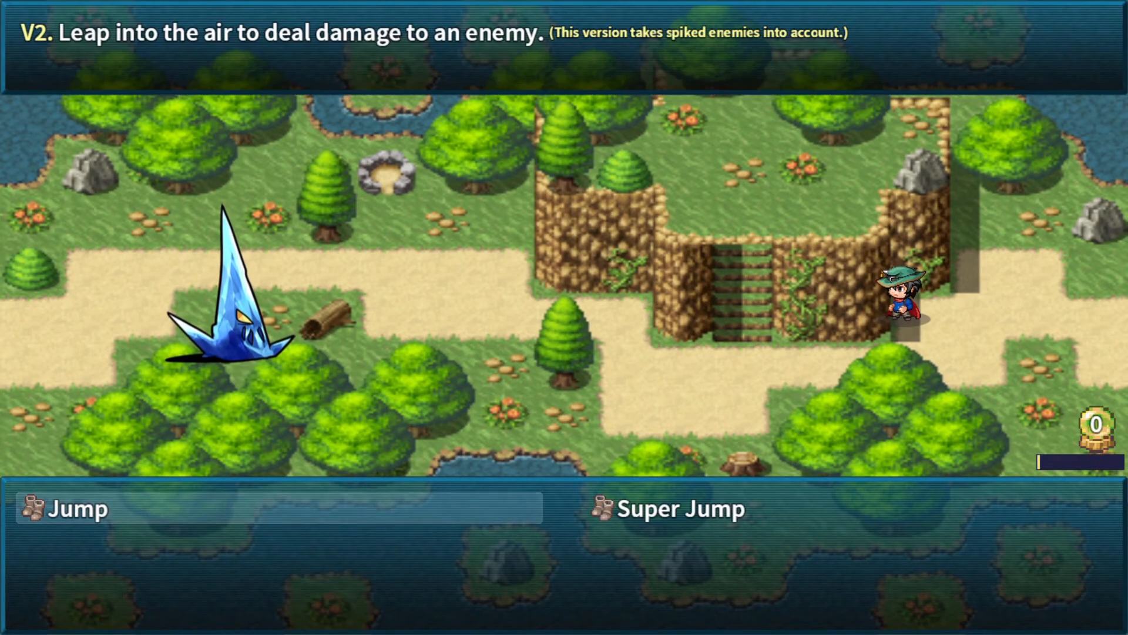
pyautogui.press('Right')
pyautogui.press('Left')
pyautogui.press('Return')
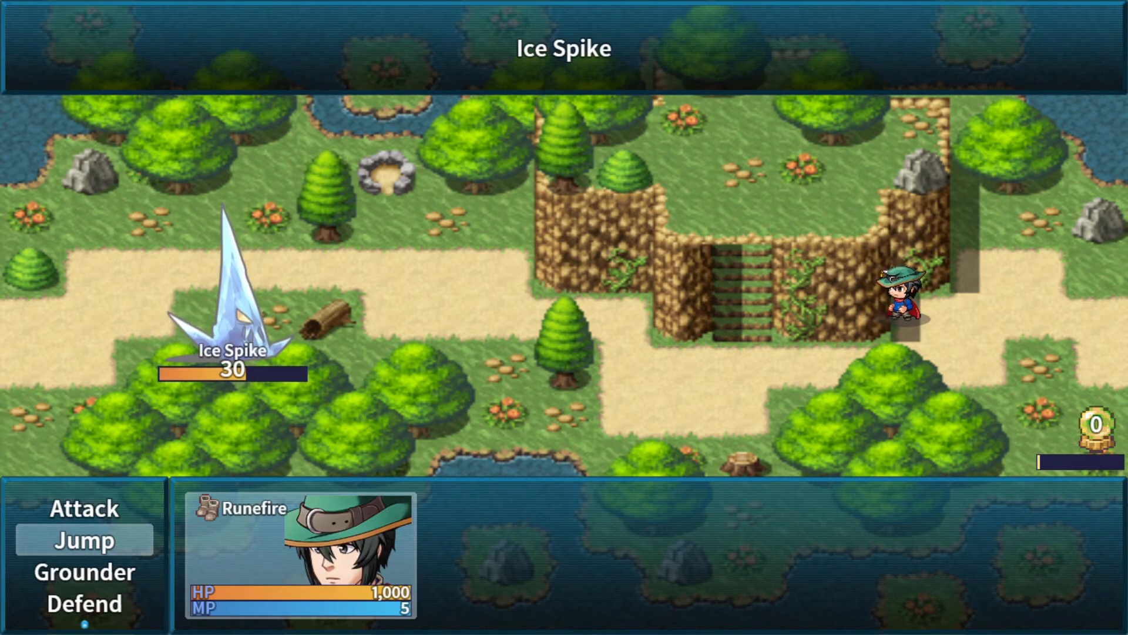
pyautogui.press('Return')
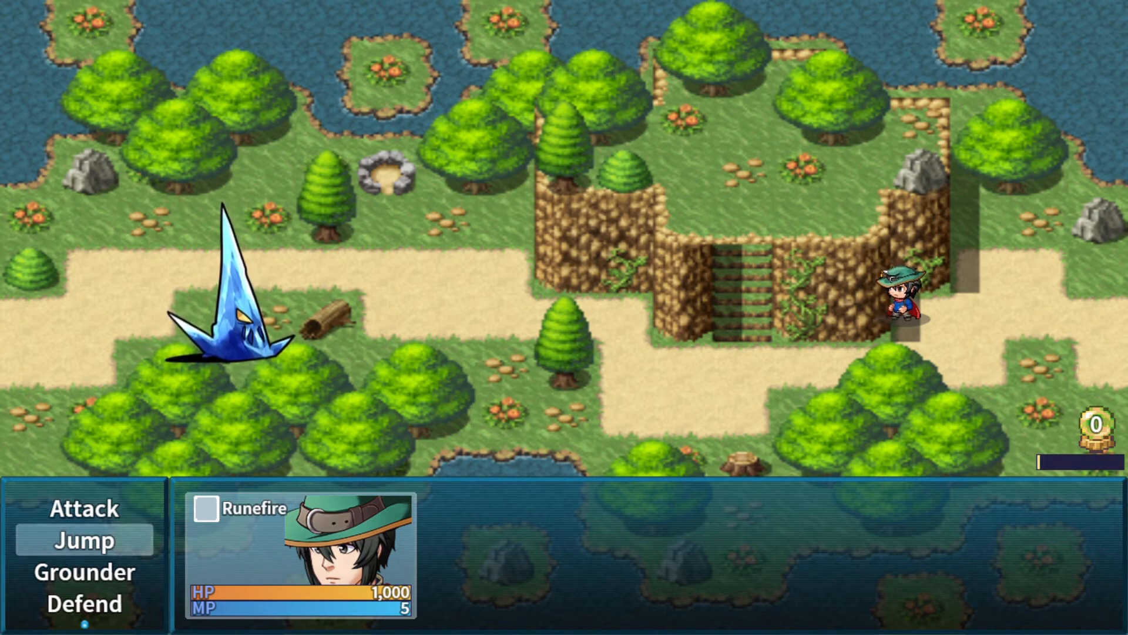
pyautogui.press('Return')
pyautogui.press('Return')
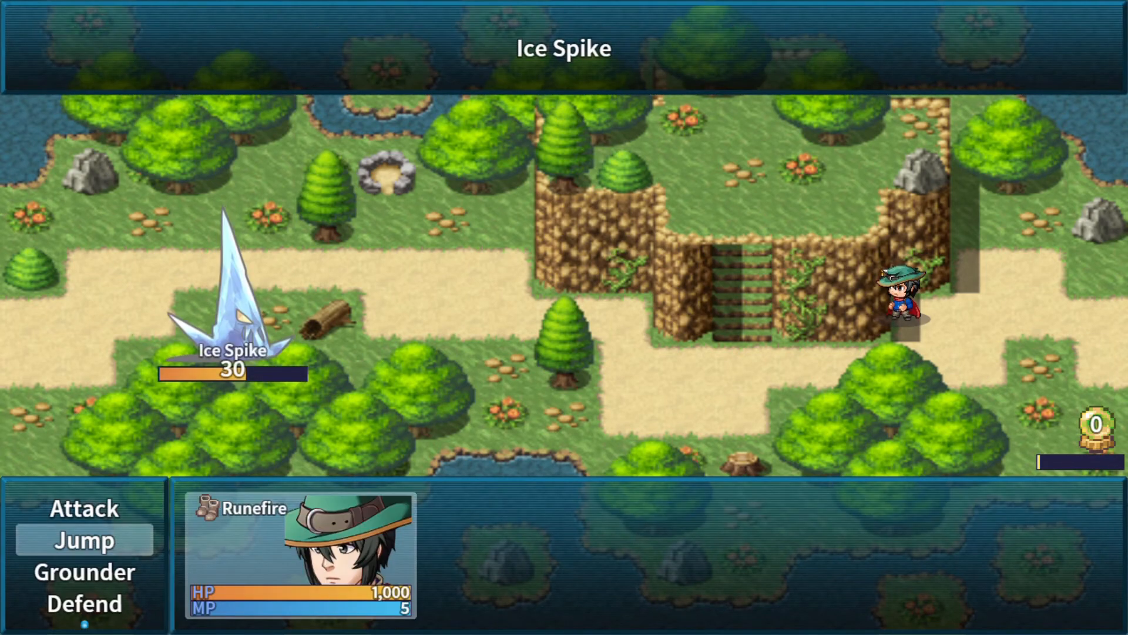
pyautogui.press('Return')
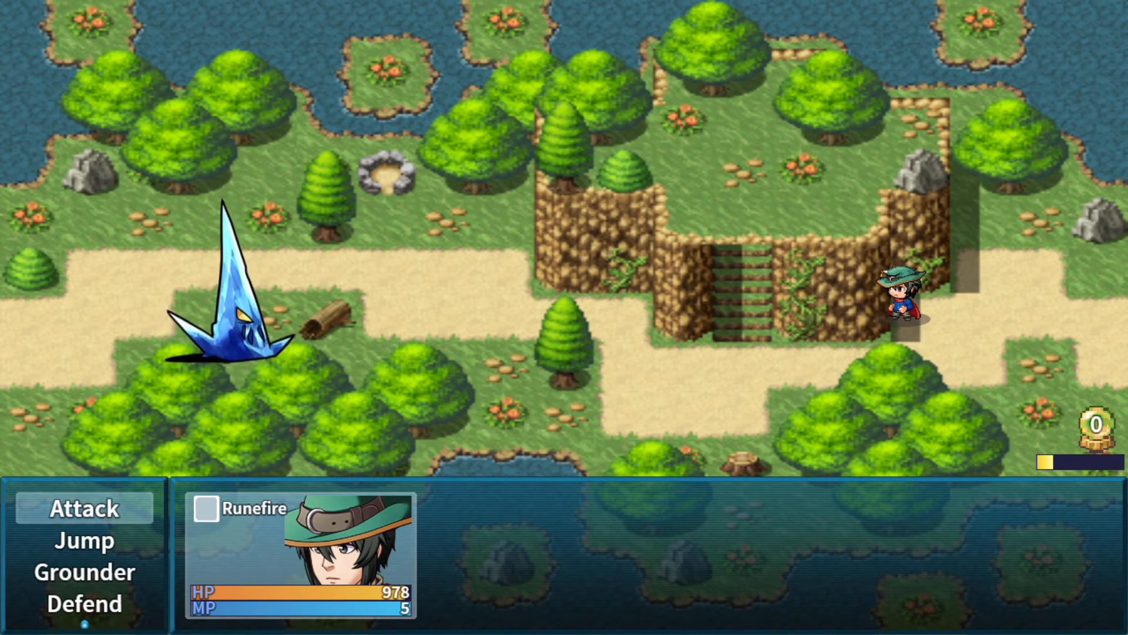
pyautogui.press('Down')
pyautogui.press('Down')
pyautogui.press('Down')
pyautogui.press('Down')
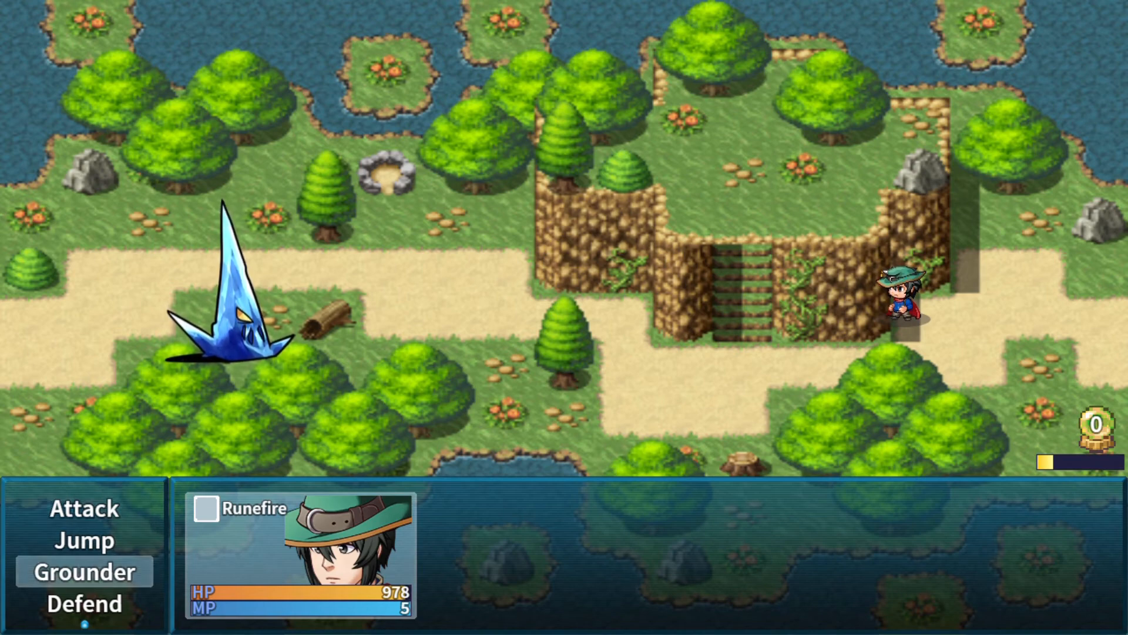
pyautogui.press('Up')
pyautogui.press('Up')
pyautogui.press('Up')
pyautogui.press('Up')
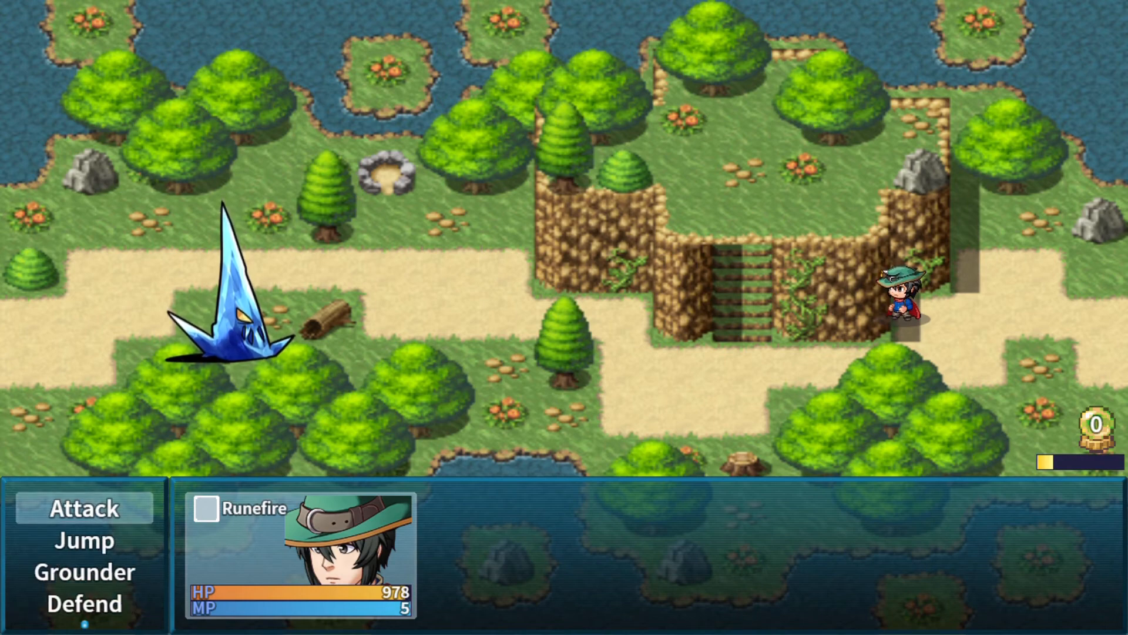